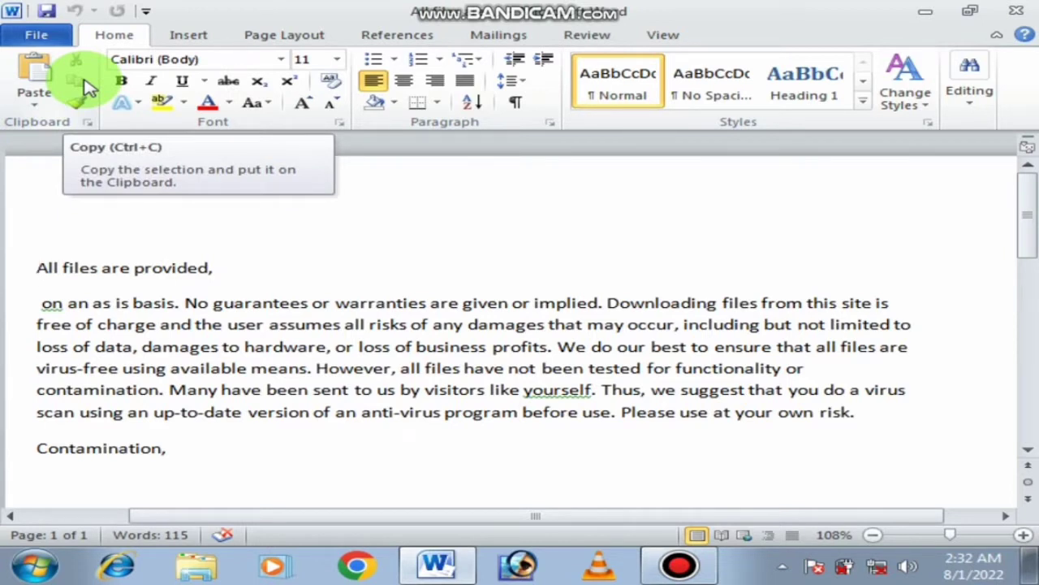
Select the first three disclaimer lines by dragging back from 'are' to the start of 'on an as is basis'
click(38, 306)
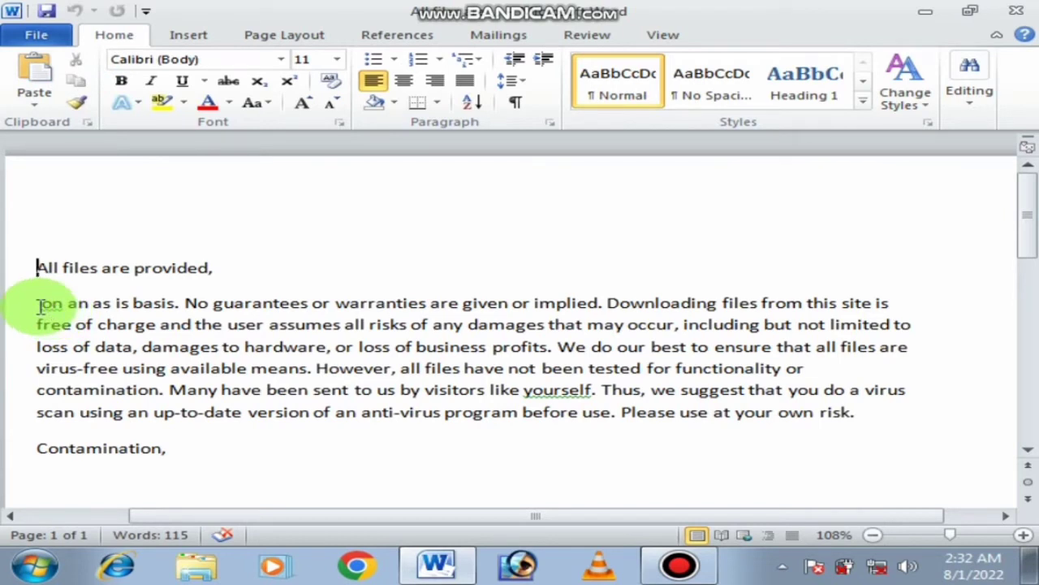
click(38, 305)
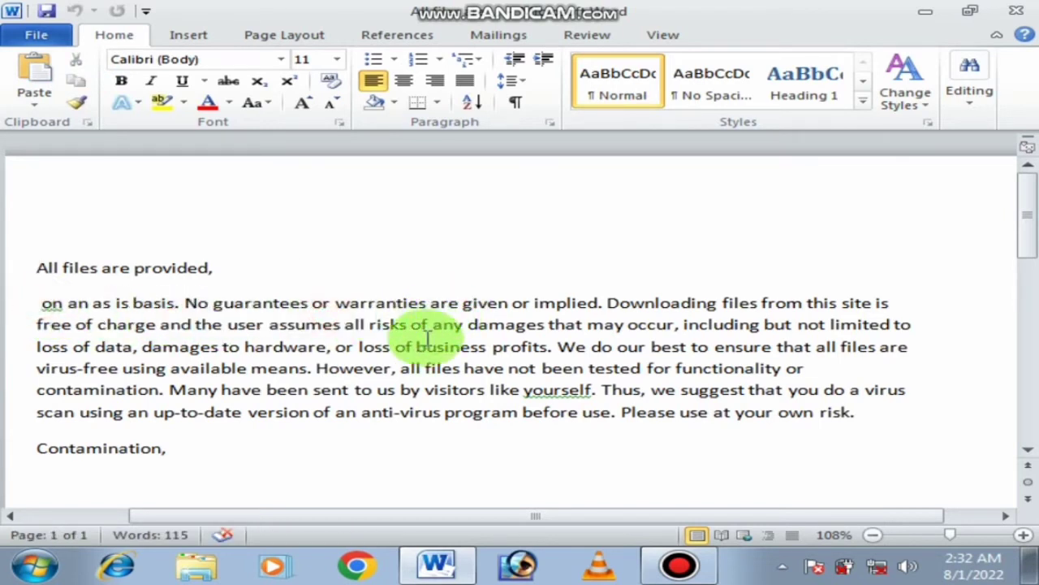
click(244, 449)
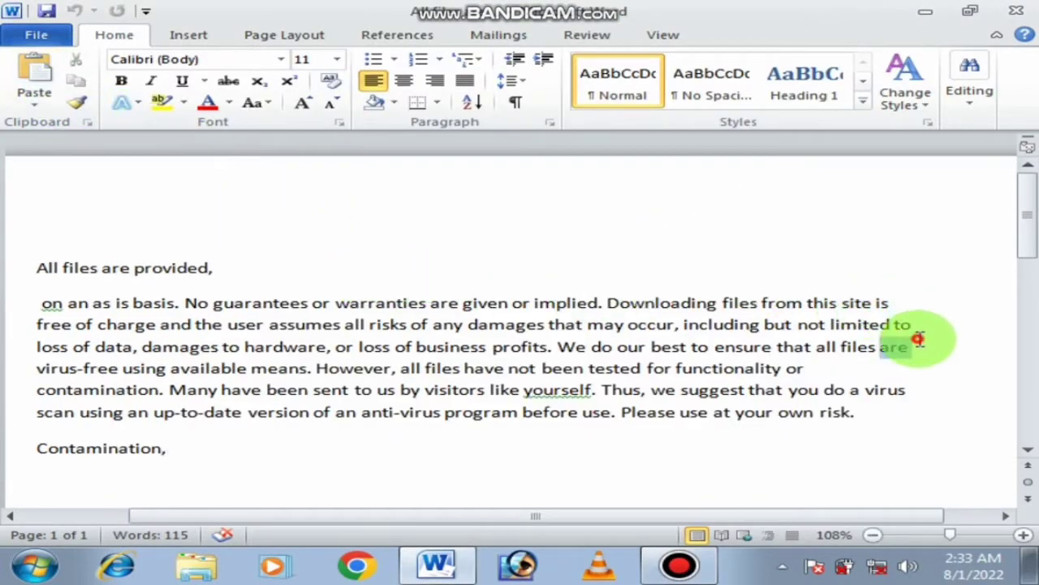
mouse_move(916, 347)
mouse_down()
mouse_move(779, 322)
mouse_move(48, 313)
mouse_up()
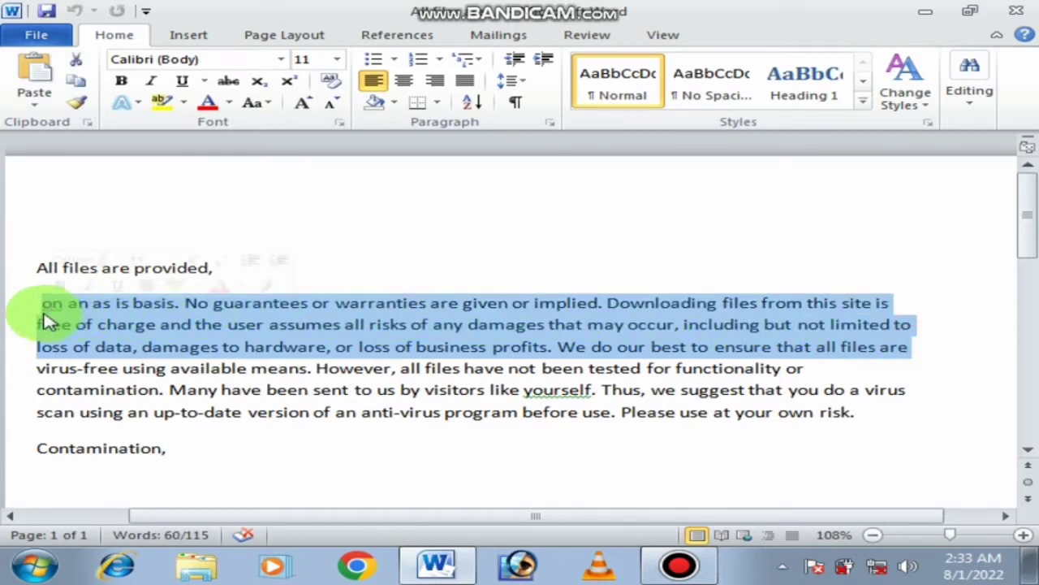
click(924, 350)
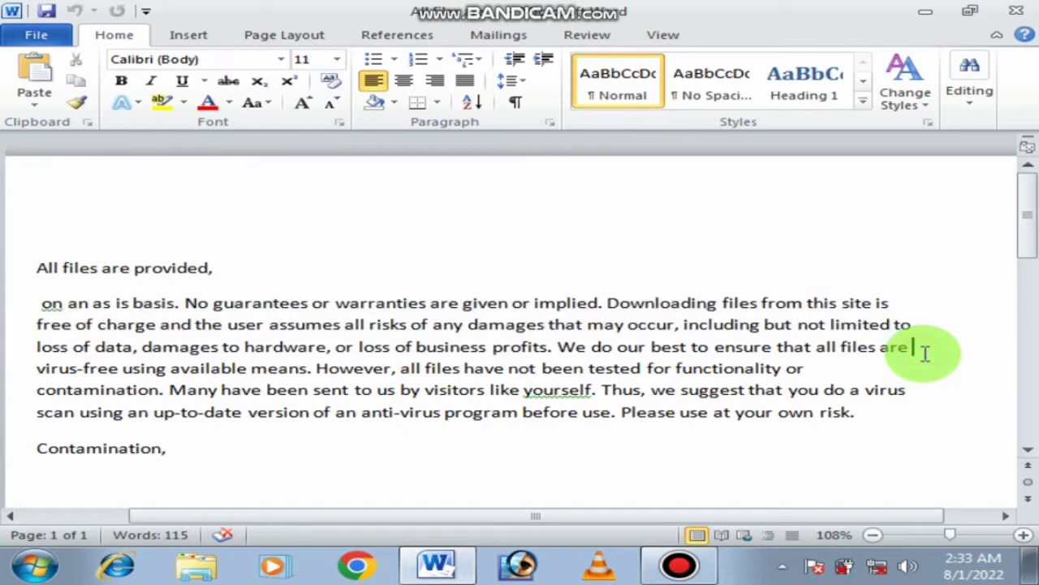
drag(924, 351, 172, 362)
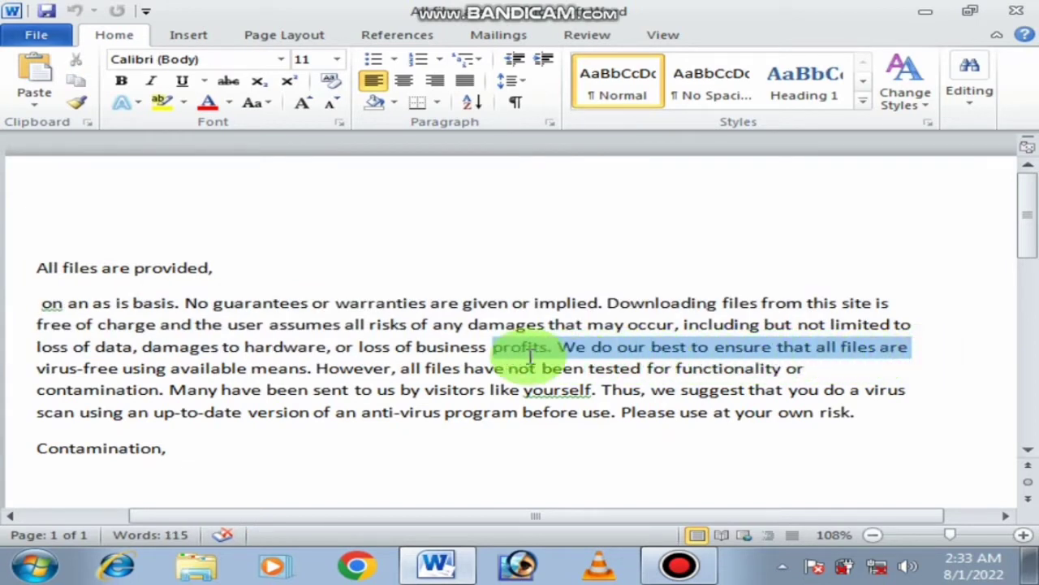
drag(172, 362, 43, 311)
key(ctrl+c)
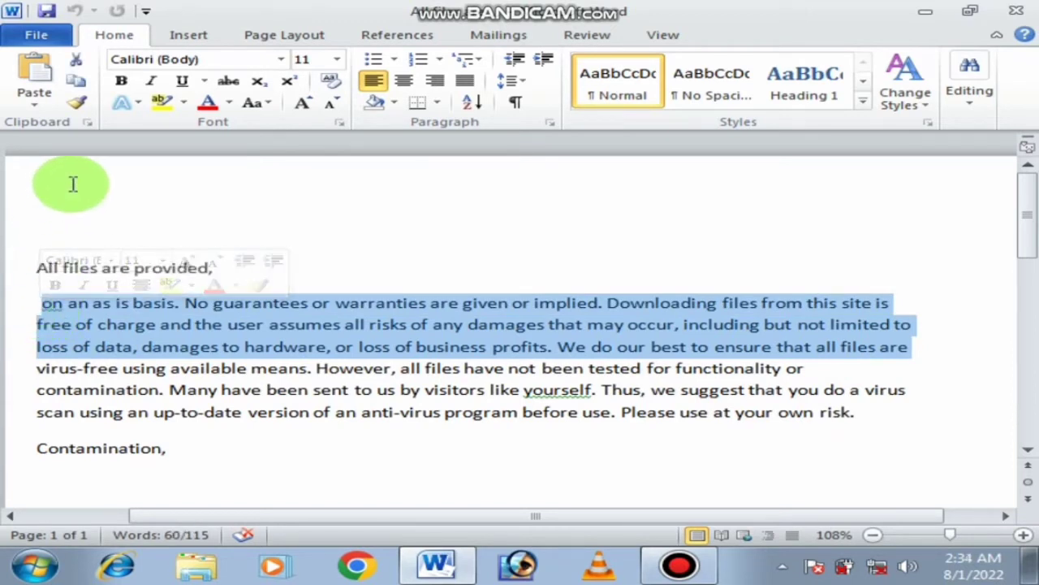
click(85, 58)
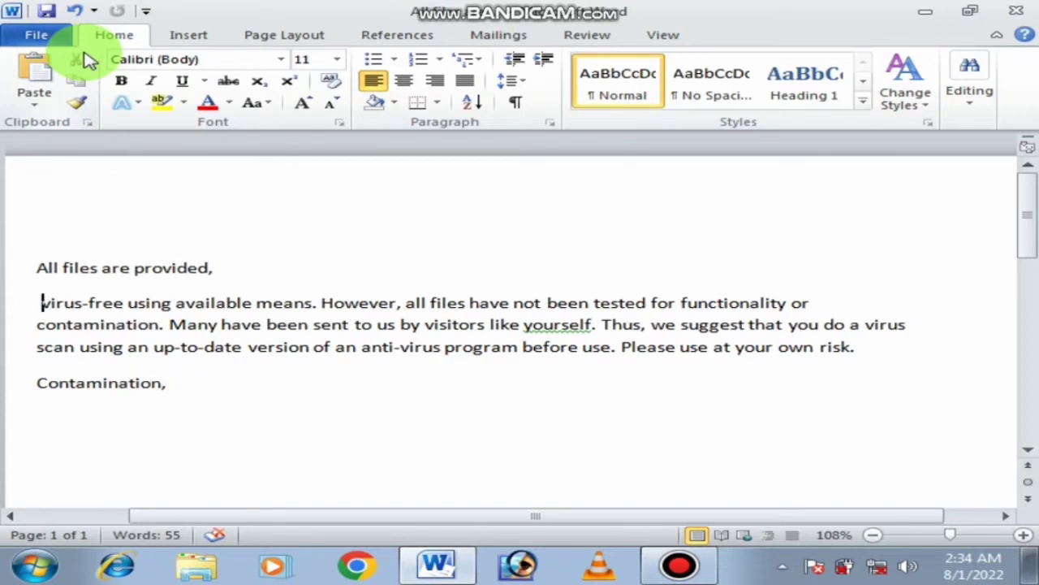
right_click(187, 384)
click(26, 93)
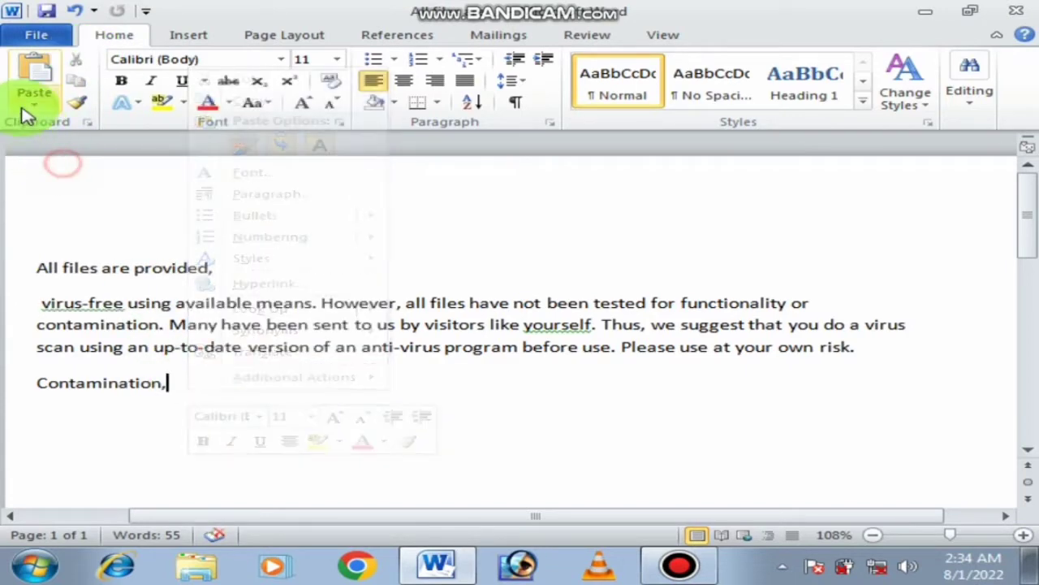
click(29, 85)
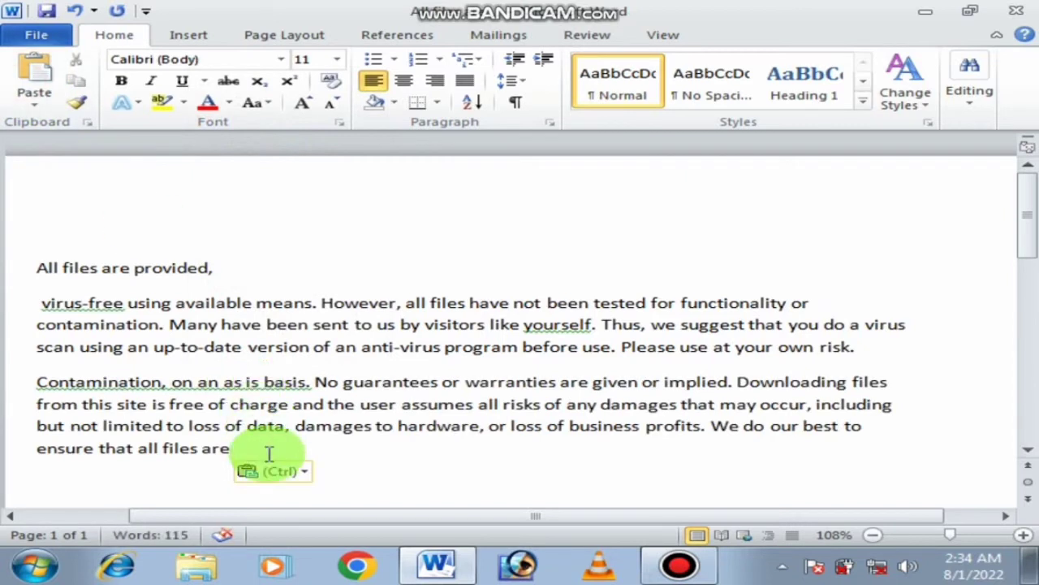
key(ctrl+z)
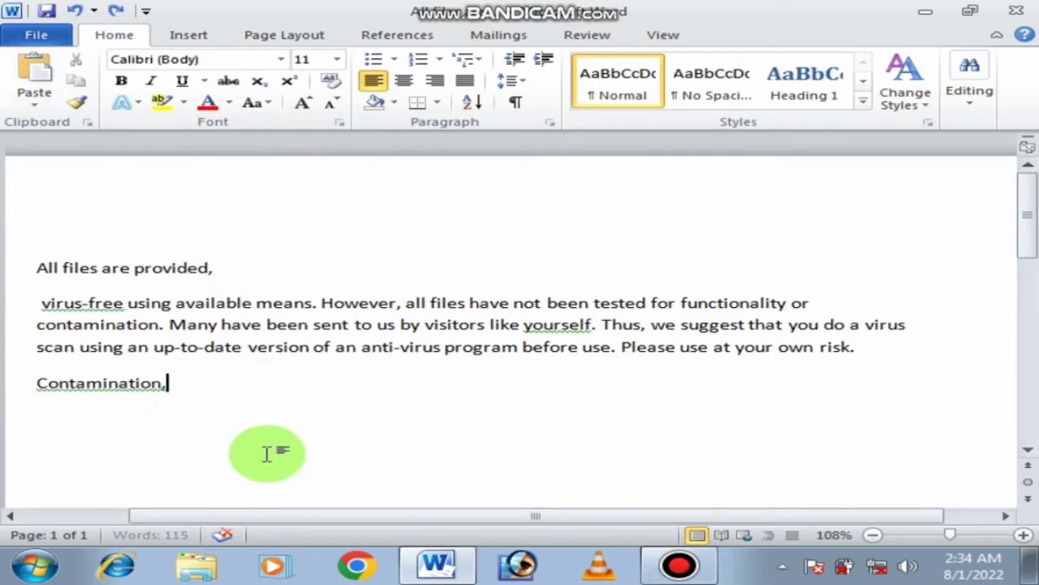
key(ctrl+z)
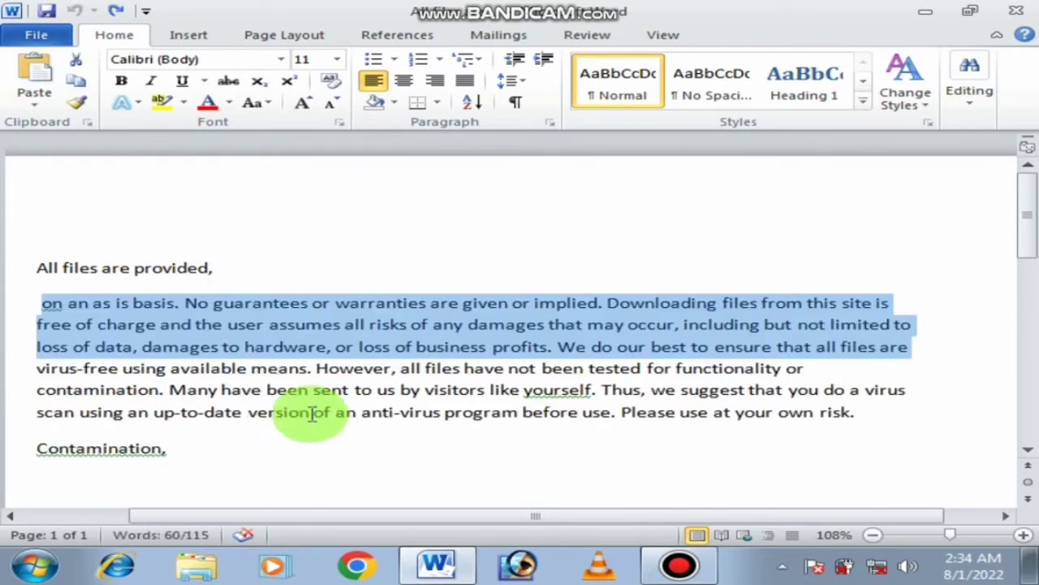
click(76, 86)
click(225, 455)
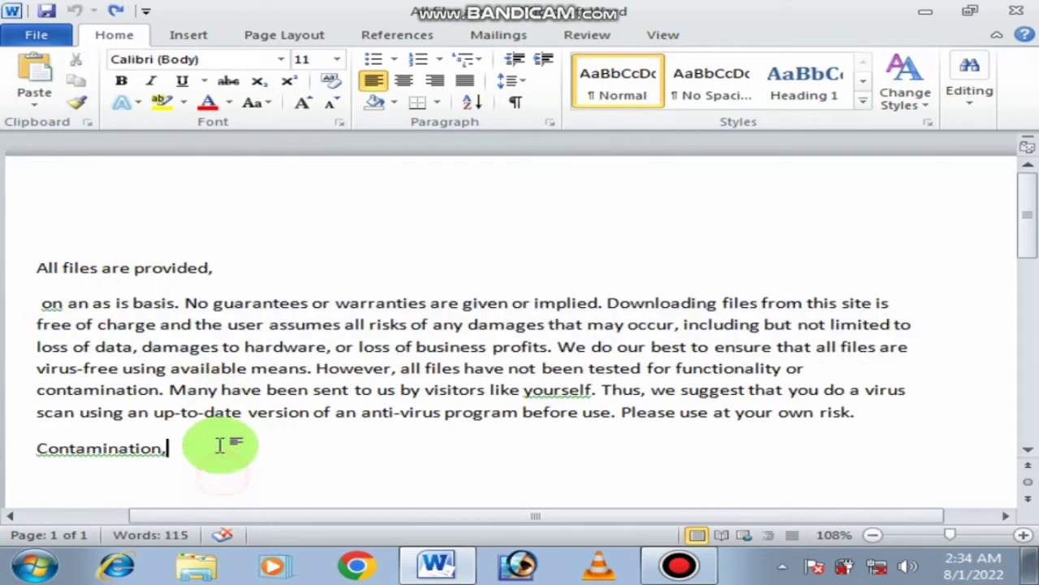
scroll(216, 441, down, 1)
right_click(192, 409)
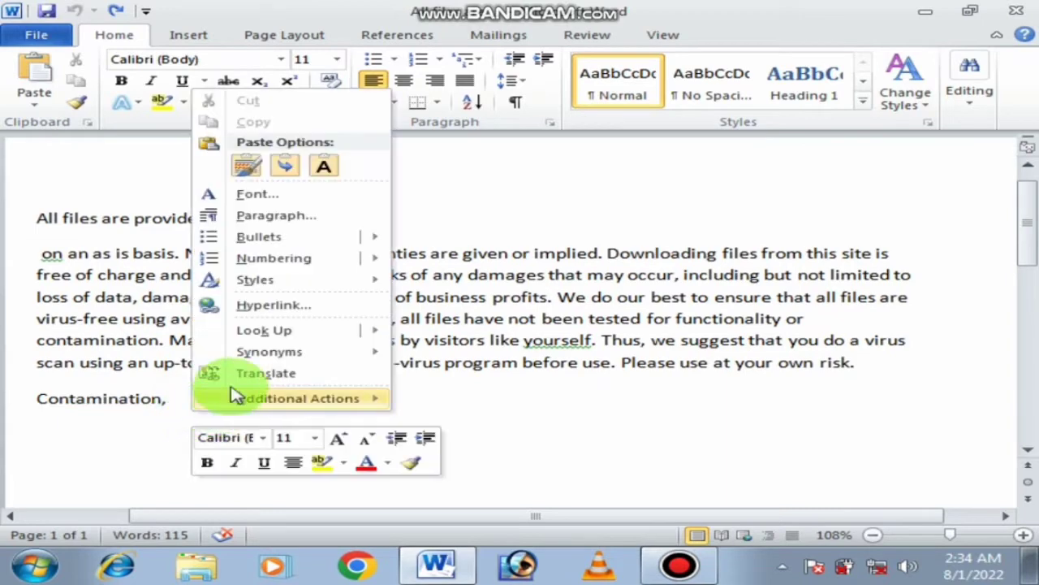
click(81, 151)
click(24, 81)
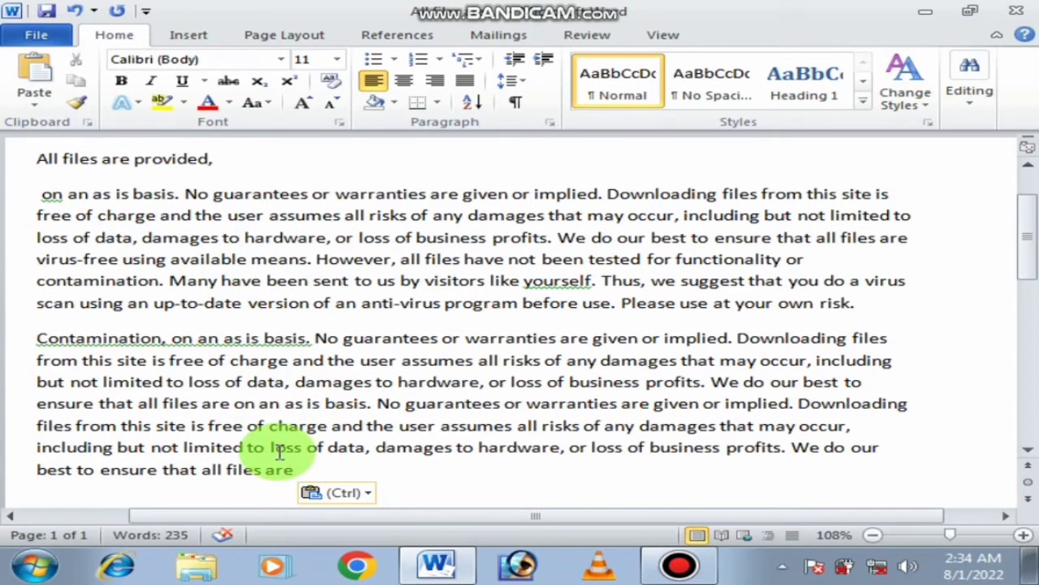
key(ctrl+z)
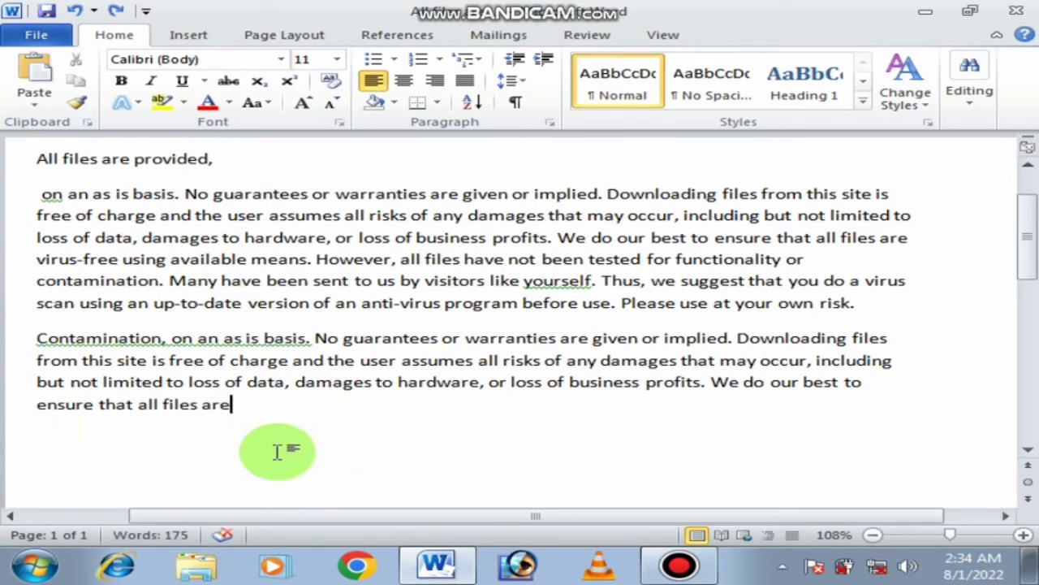
key(ctrl+z)
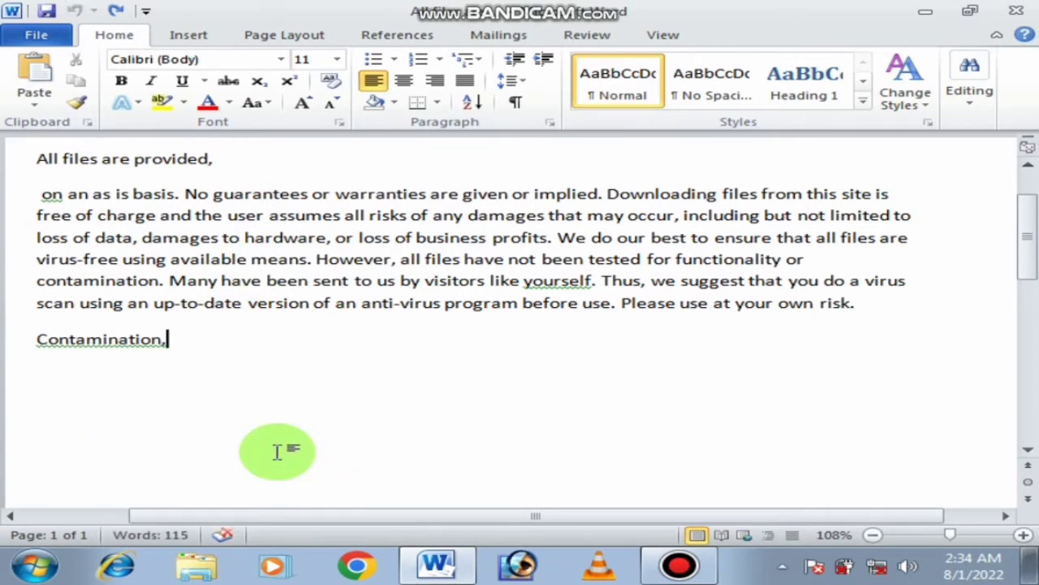
scroll(244, 443, up, 2)
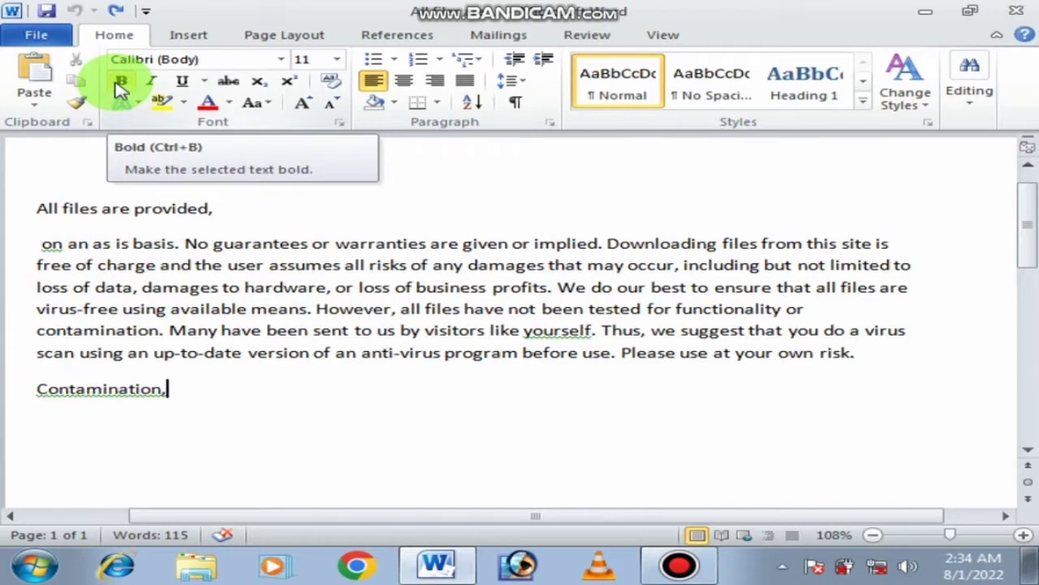
click(182, 82)
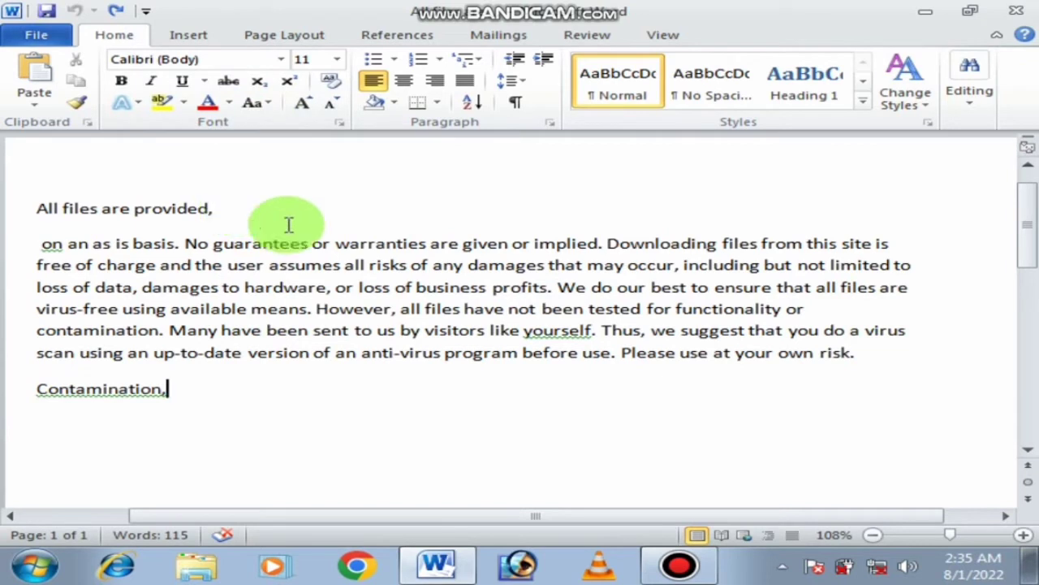
Select the 'All files are provided,' line and disclaimer paragraph and apply Cambria (Headings)
mouse_move(880, 360)
mouse_down()
mouse_move(105, 321)
mouse_move(32, 213)
mouse_up()
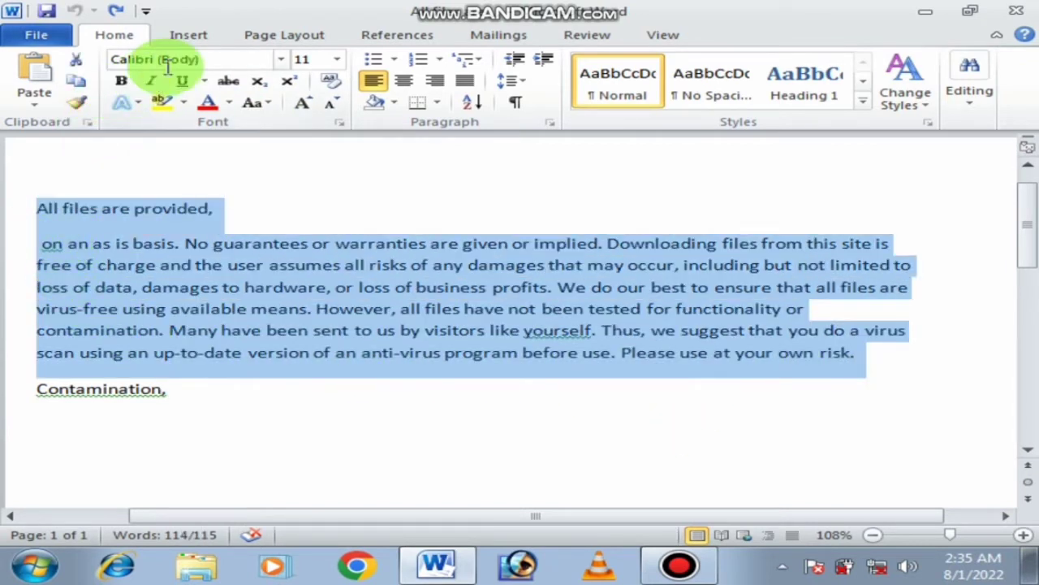
click(284, 60)
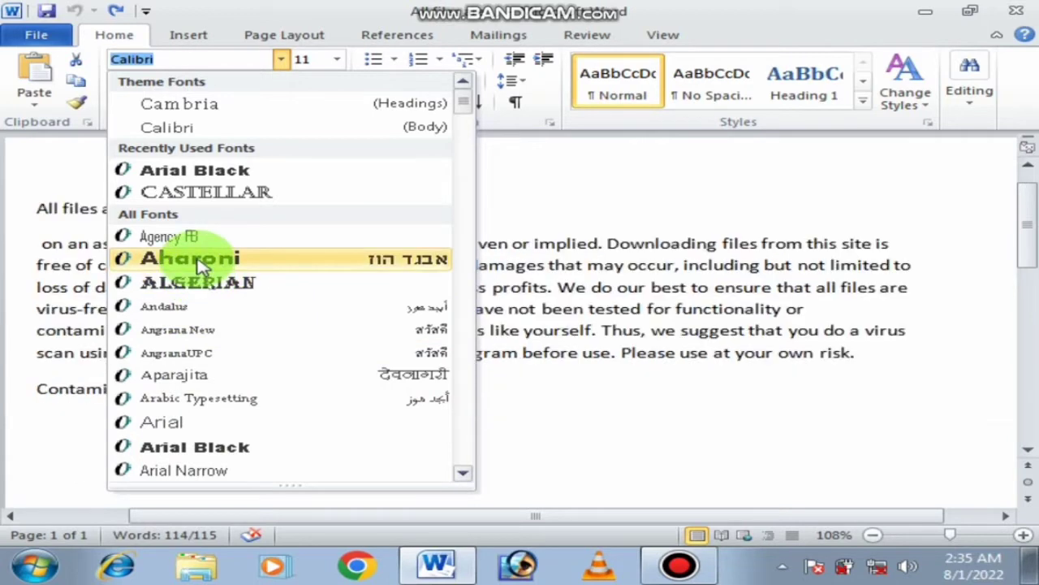
scroll(268, 325, down, 4)
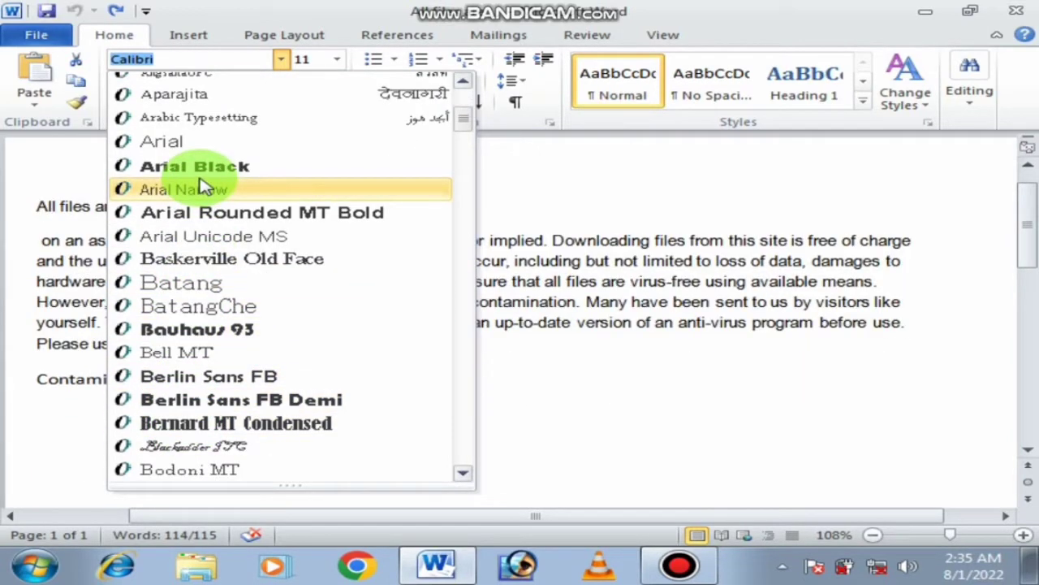
scroll(213, 167, up, 4)
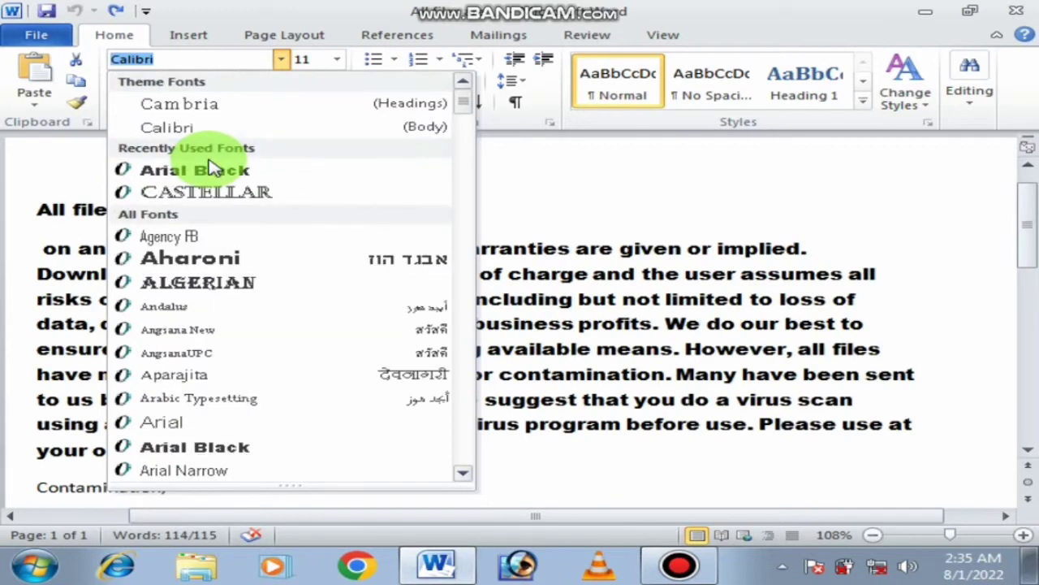
click(203, 110)
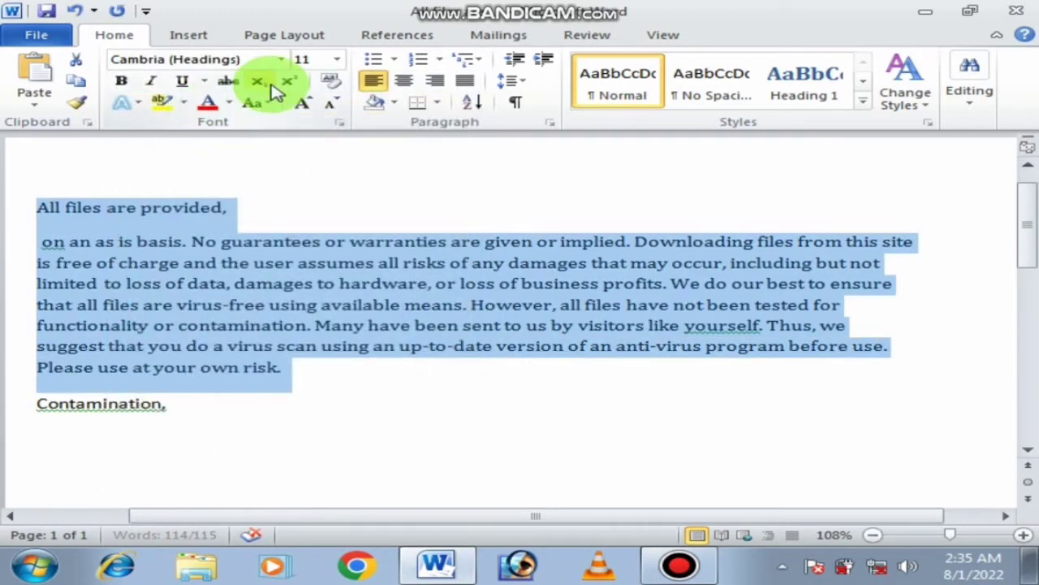
click(337, 64)
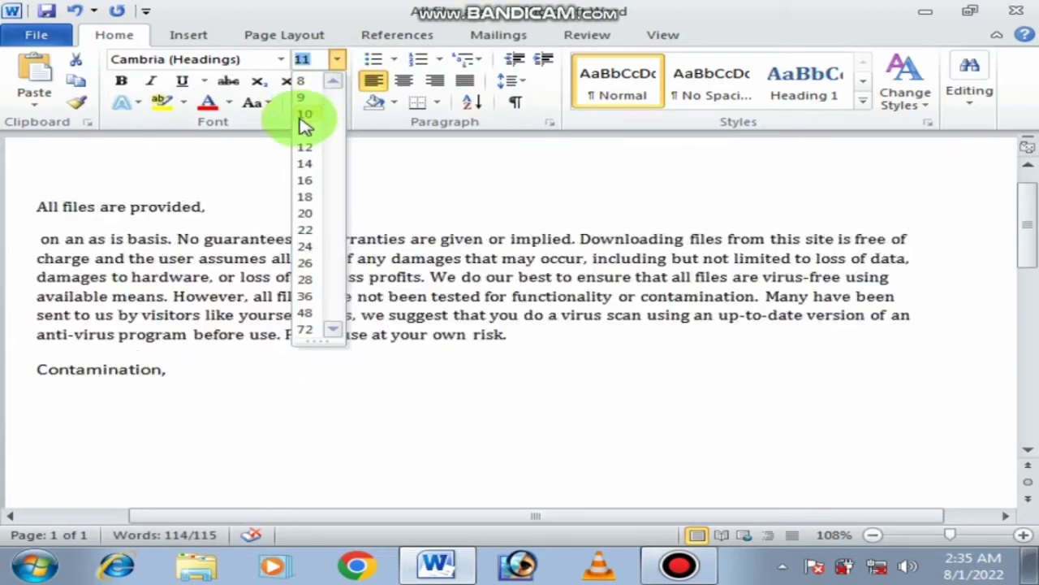
Set the disclaimer text to 16 pt, then grow it step by step up to 36 pt
click(305, 184)
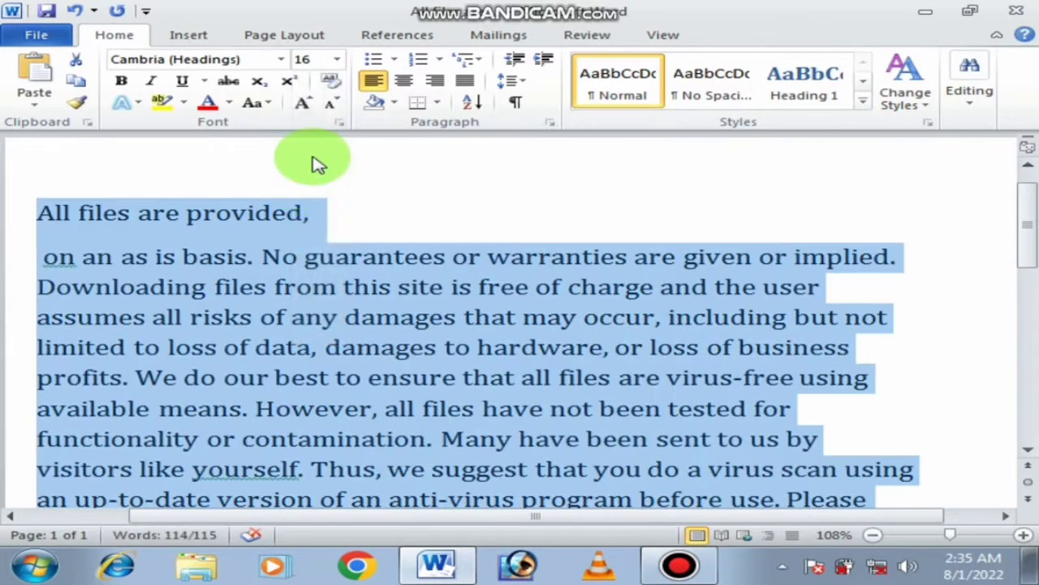
click(302, 110)
click(302, 110)
click(302, 109)
click(302, 110)
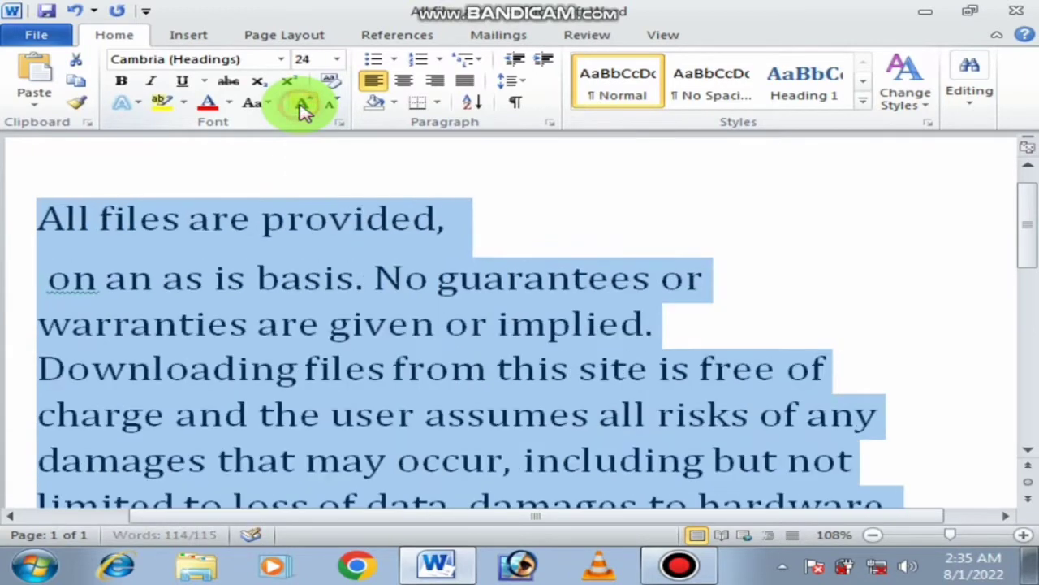
click(303, 104)
click(302, 104)
click(302, 104)
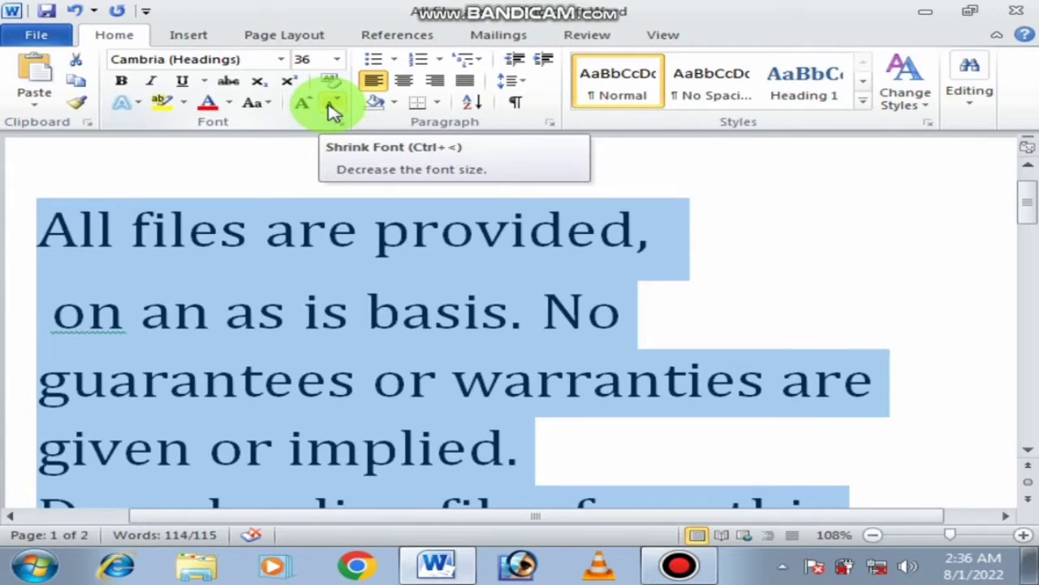
Shrink the disclaimer text back down, settling on 12 pt
click(333, 111)
double_click(333, 112)
double_click(333, 111)
double_click(333, 111)
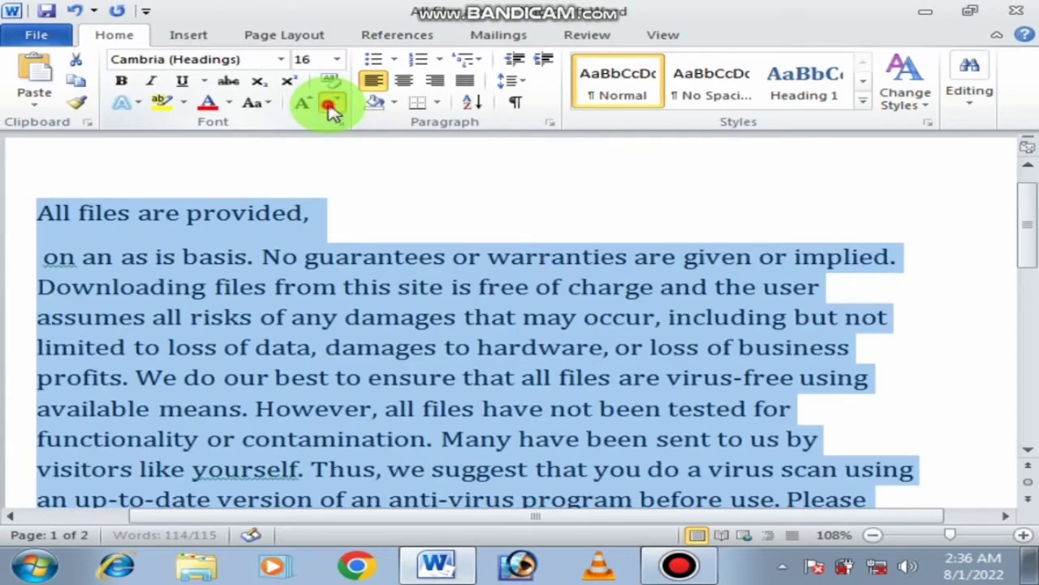
double_click(333, 112)
click(333, 111)
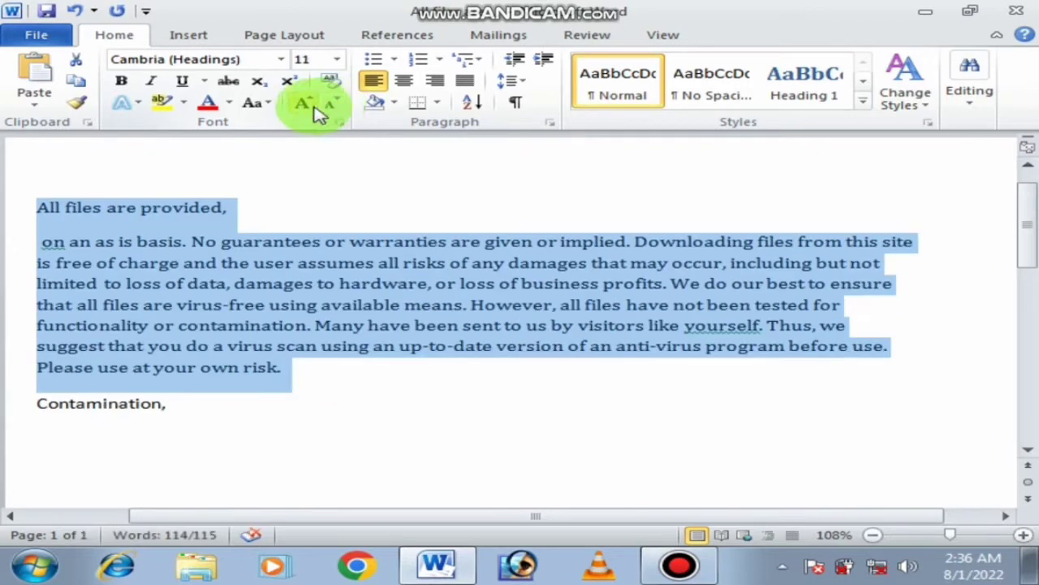
click(301, 107)
double_click(329, 109)
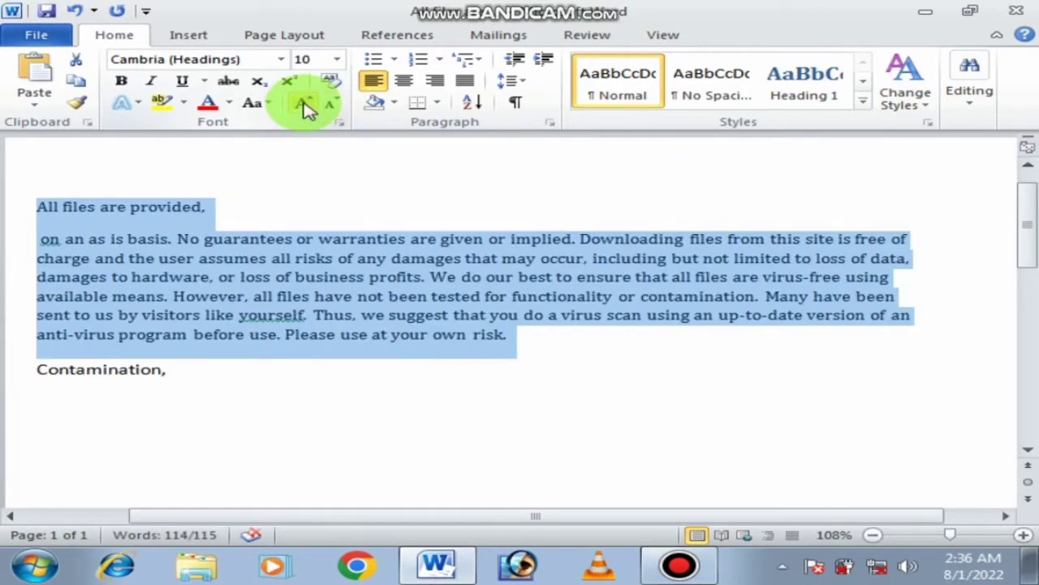
click(305, 108)
click(304, 108)
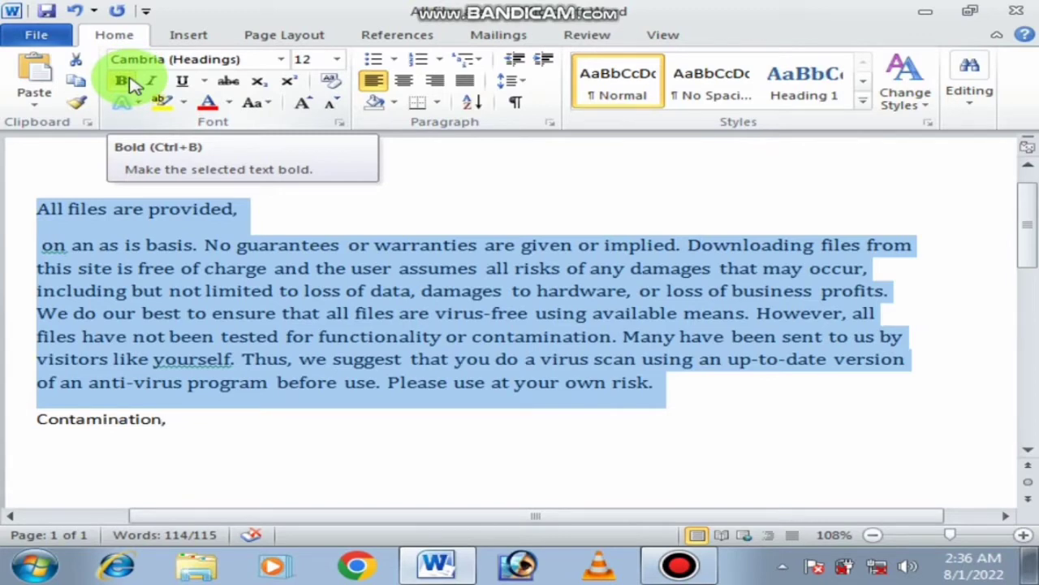
Apply Bold and Italic to the 12-point Cambria heading and disclaimer paragraph
click(134, 86)
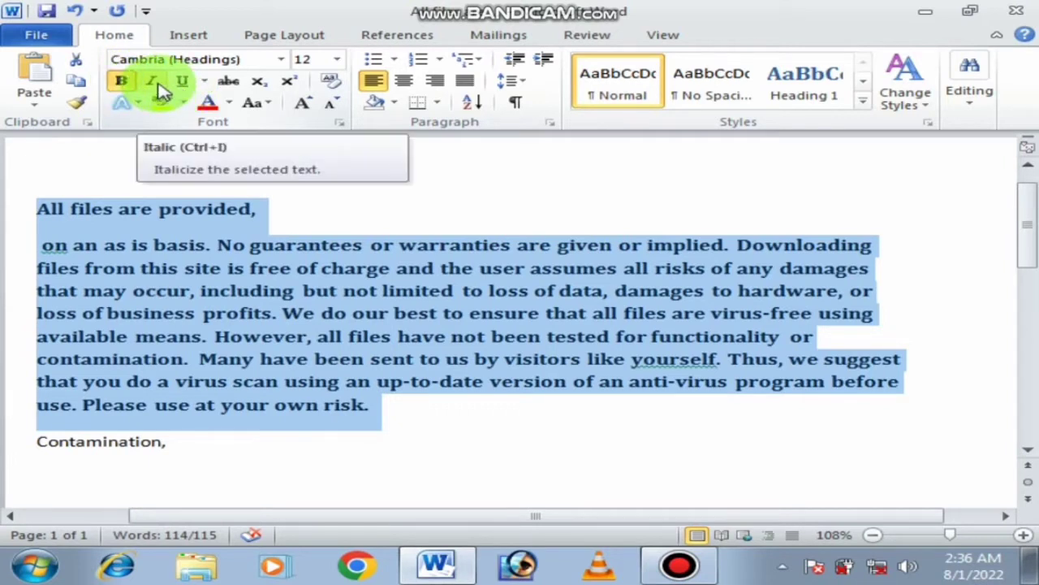
click(160, 88)
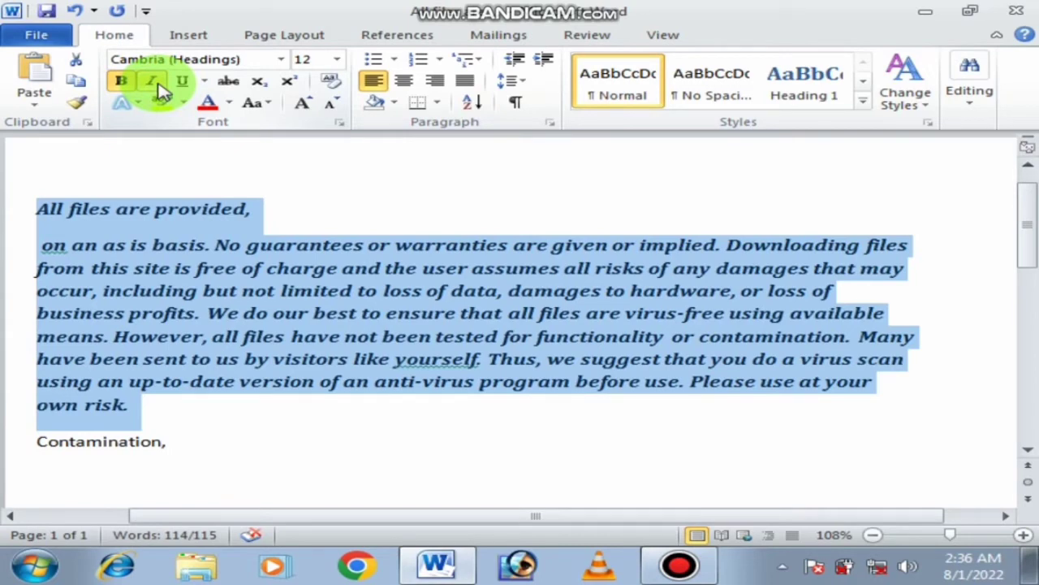
click(160, 87)
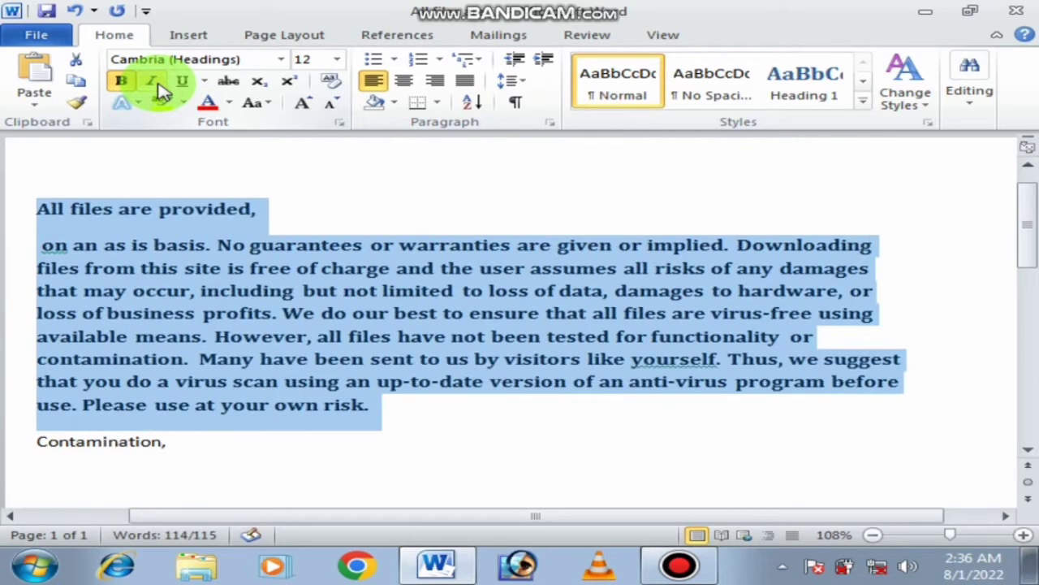
click(160, 87)
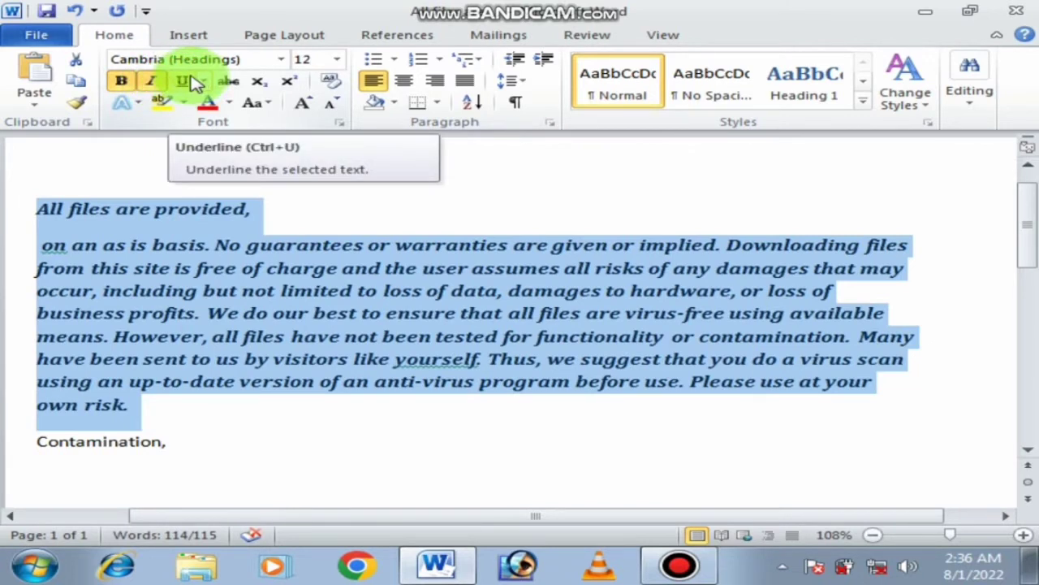
click(184, 82)
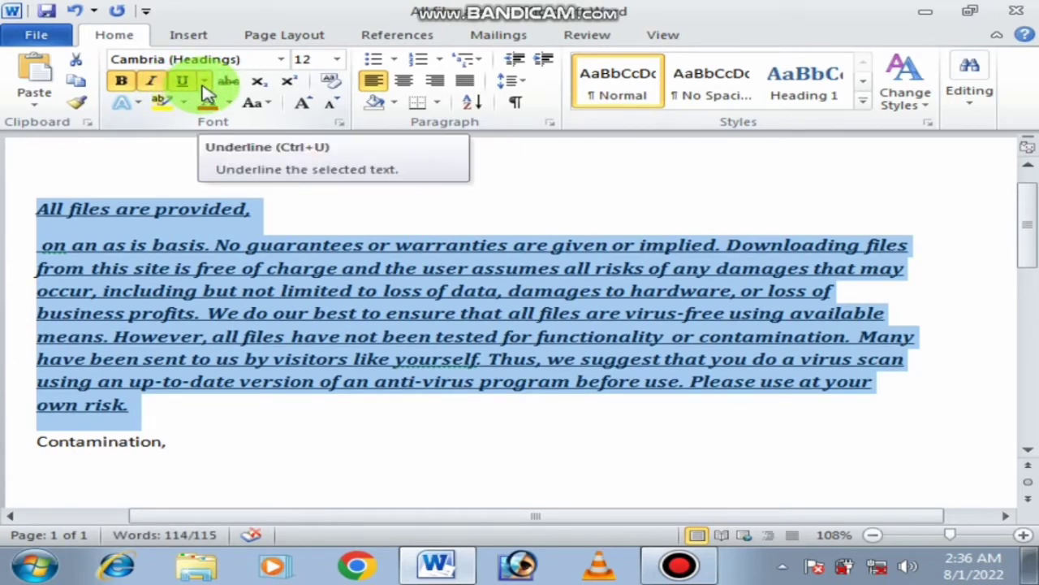
click(204, 82)
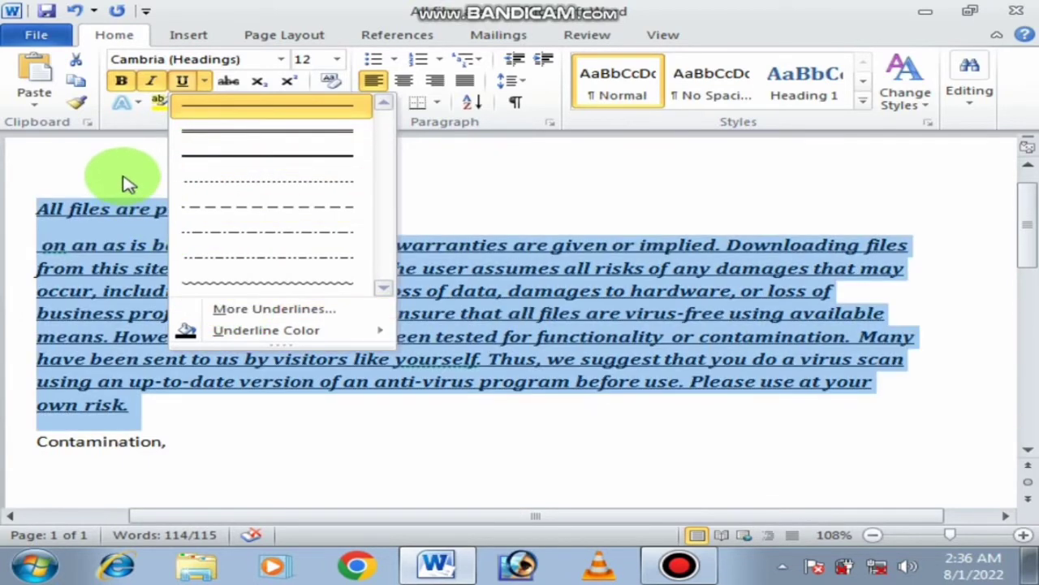
click(126, 183)
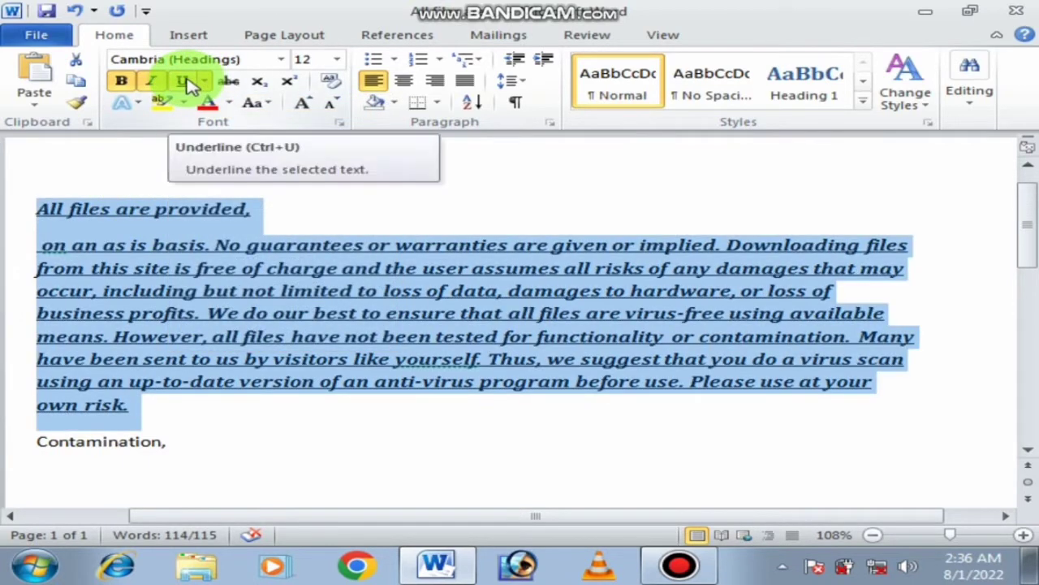
click(184, 82)
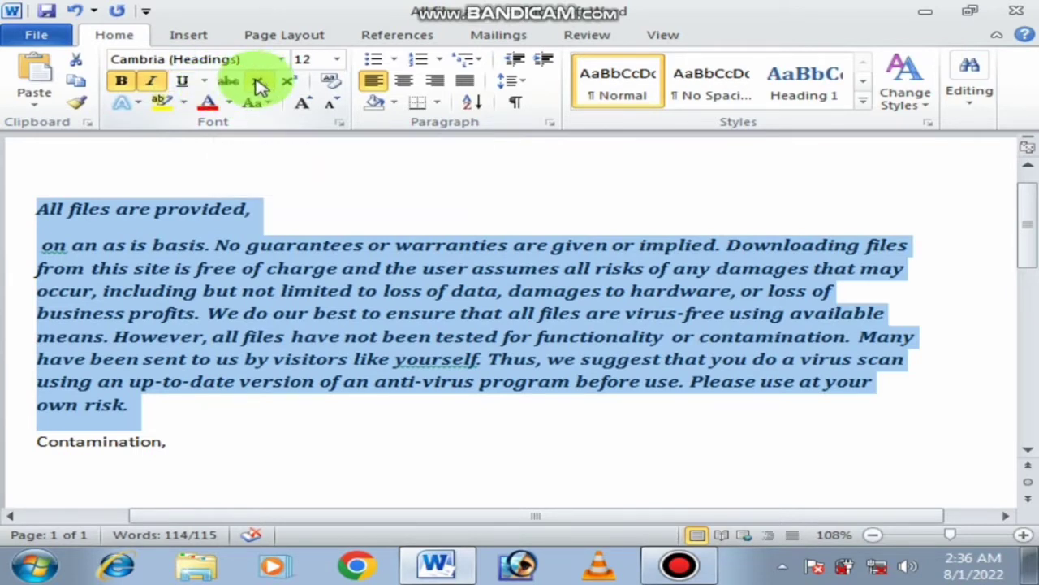
Apply strikethrough to the word 'guarantees' in the disclaimer paragraph
click(244, 244)
double_click(268, 245)
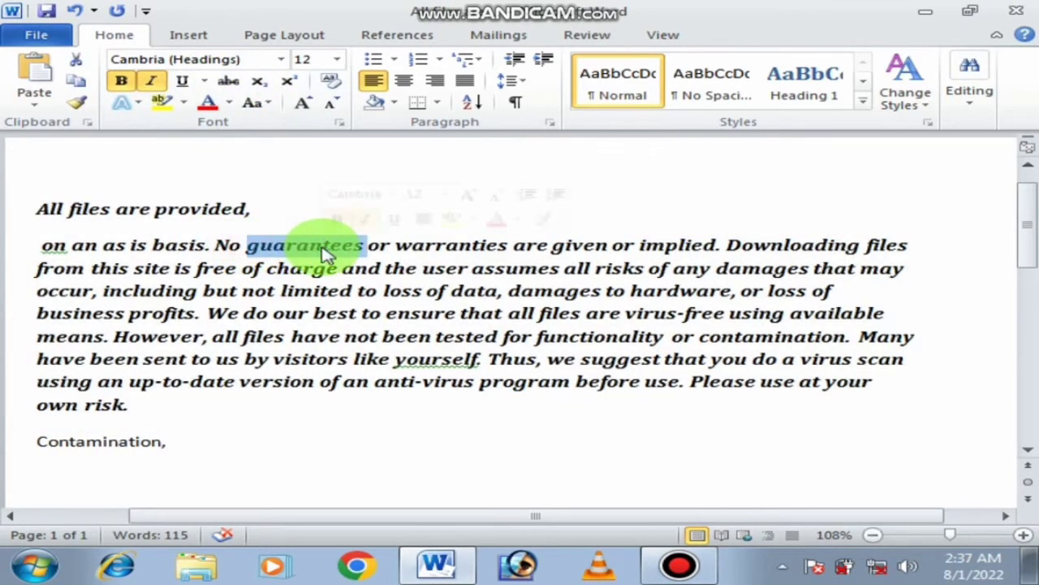
click(231, 92)
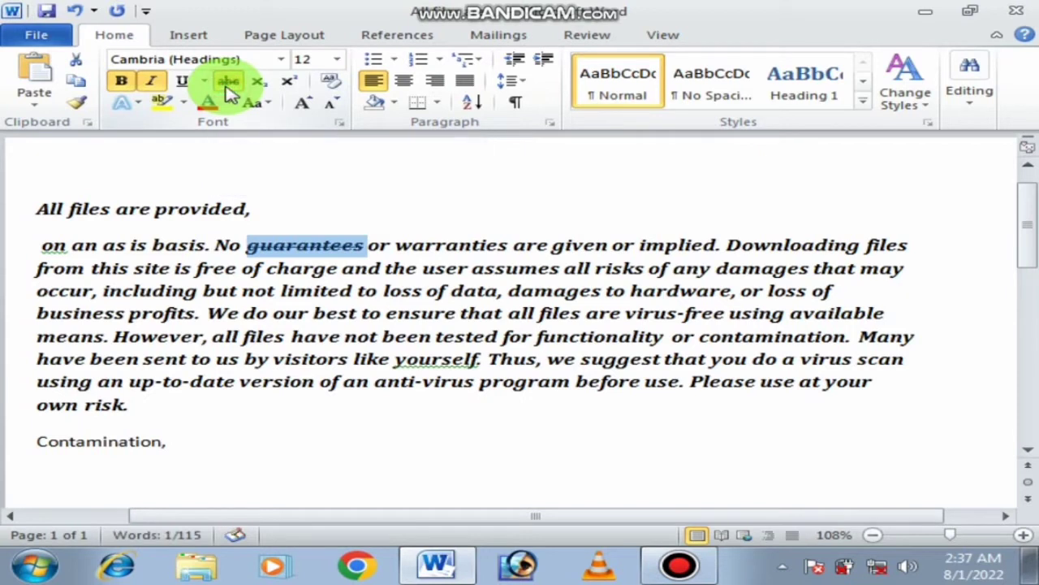
click(315, 203)
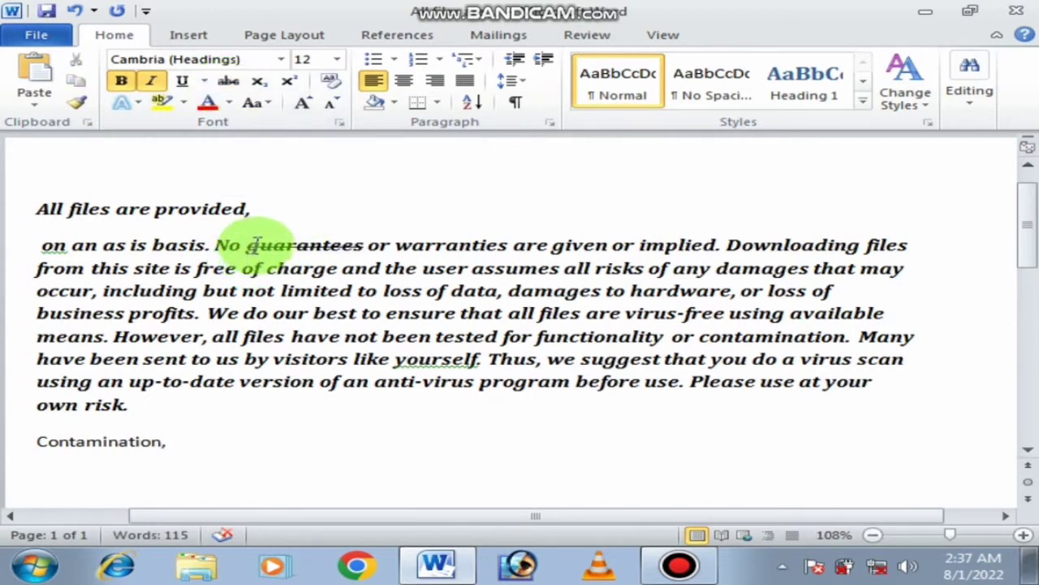
double_click(252, 243)
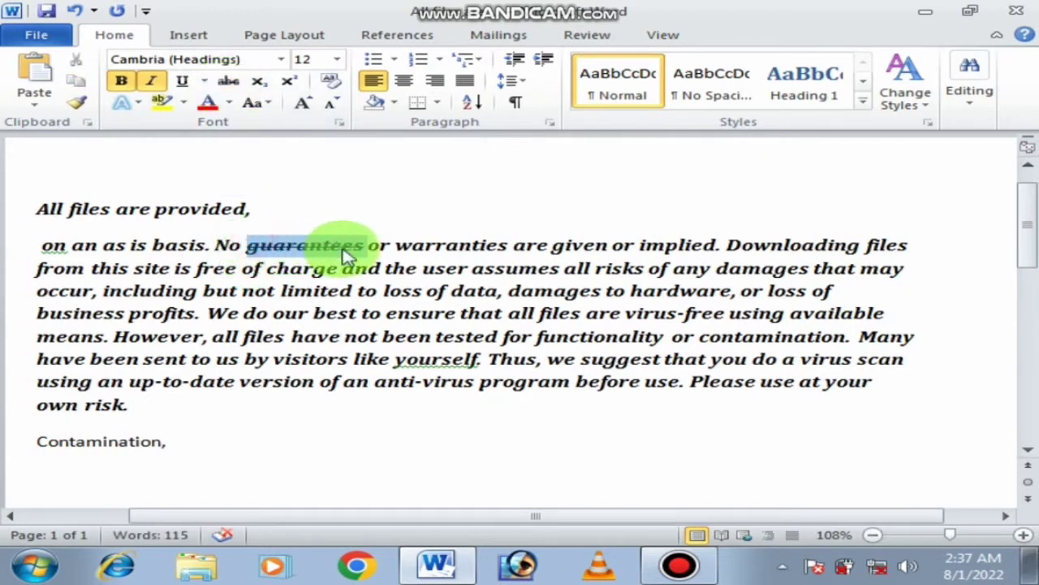
click(679, 566)
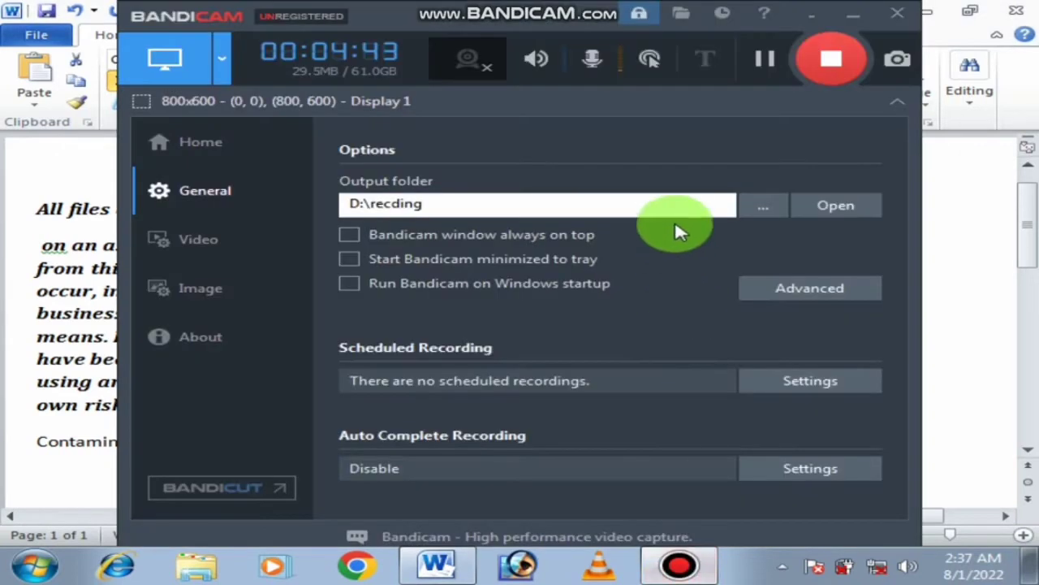
click(866, 18)
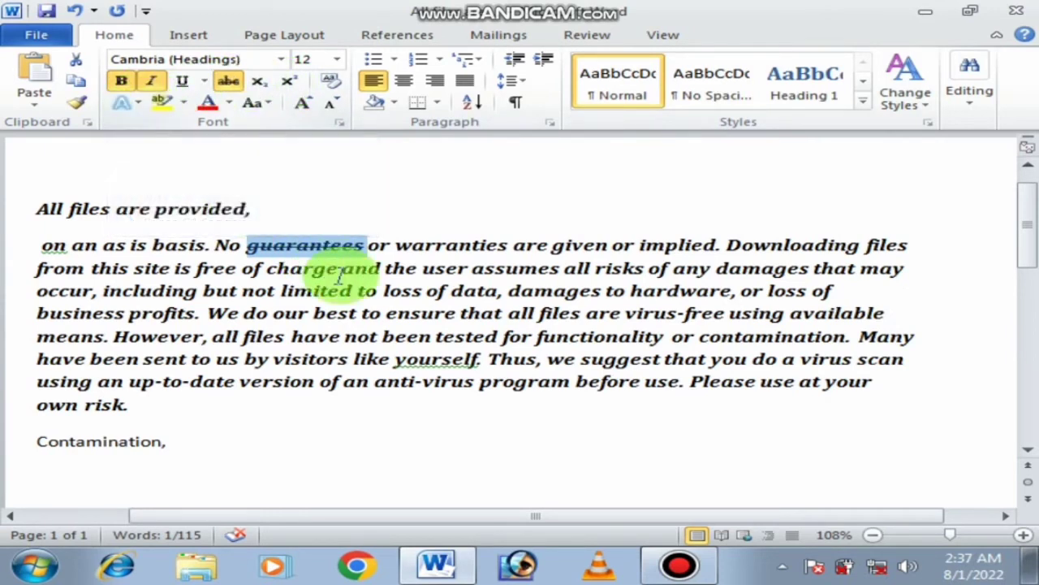
Give the 'All files are provided,' heading the orange gradient text effect
triple_click(251, 207)
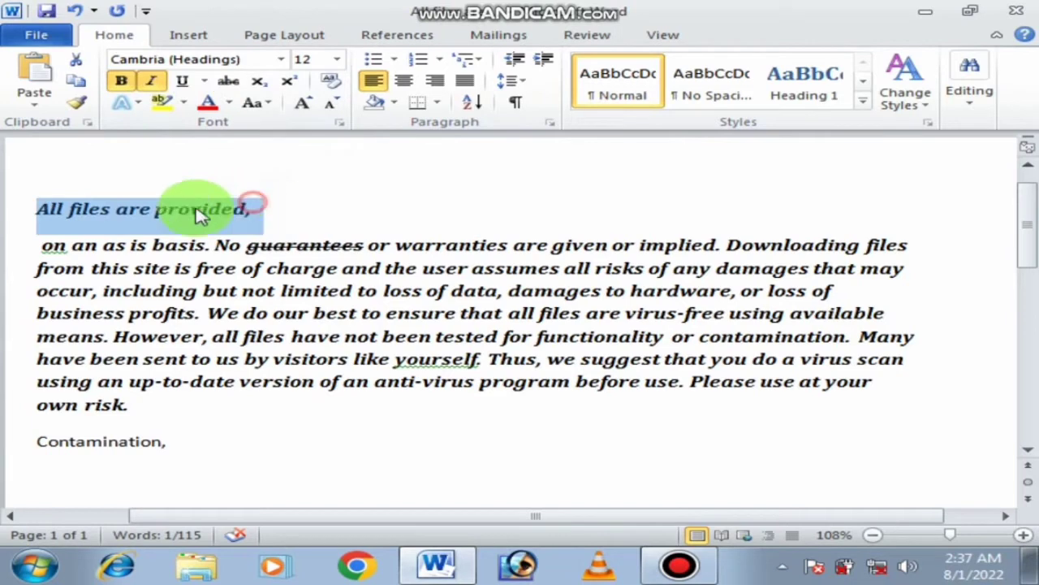
click(130, 102)
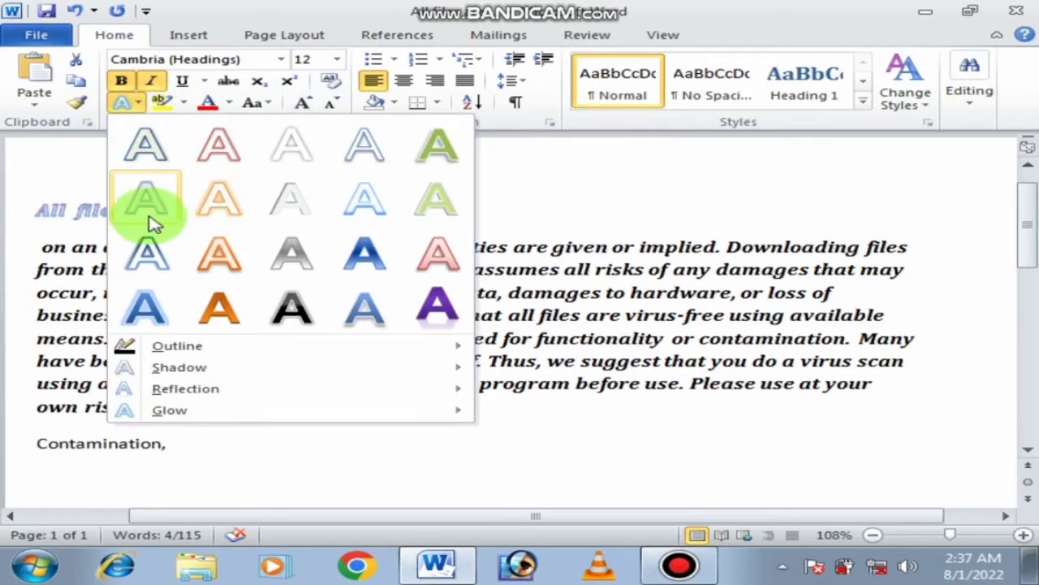
click(217, 317)
click(247, 209)
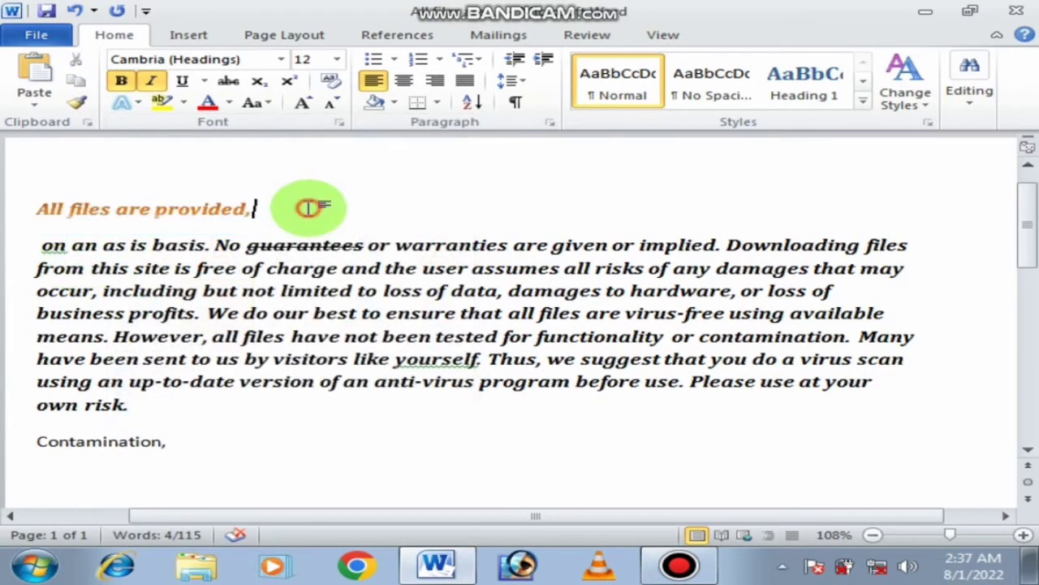
triple_click(180, 204)
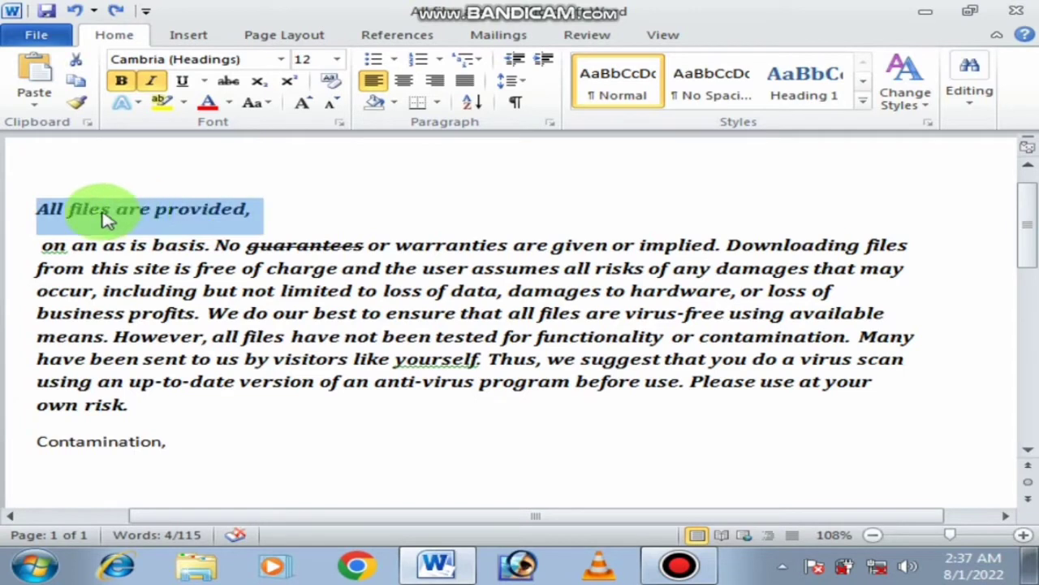
Highlight the 'All files are provided,' heading in yellow
click(184, 103)
click(184, 103)
click(183, 103)
click(169, 130)
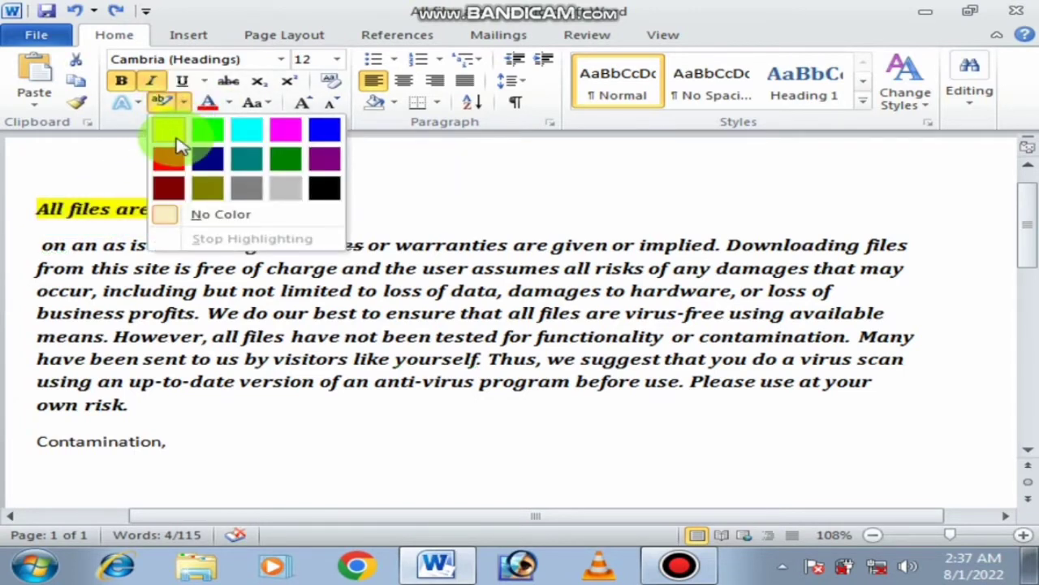
mouse_move(162, 213)
mouse_down()
mouse_move(114, 219)
mouse_move(74, 203)
mouse_up()
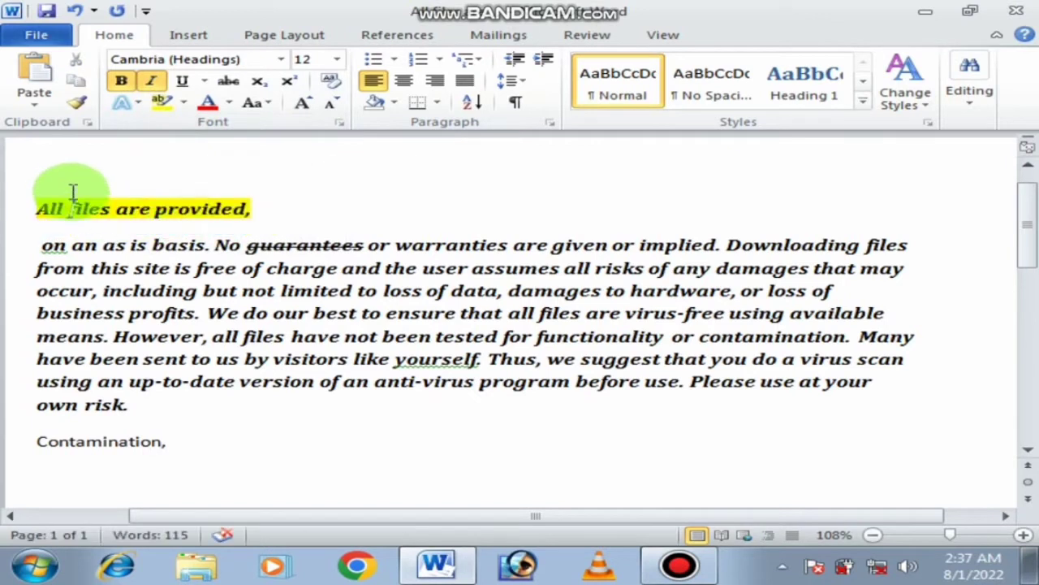
Highlight 'warranties', 'data,', 'tested for functionality' and 'us by visitors' in yellow, then stop highlighting
click(168, 103)
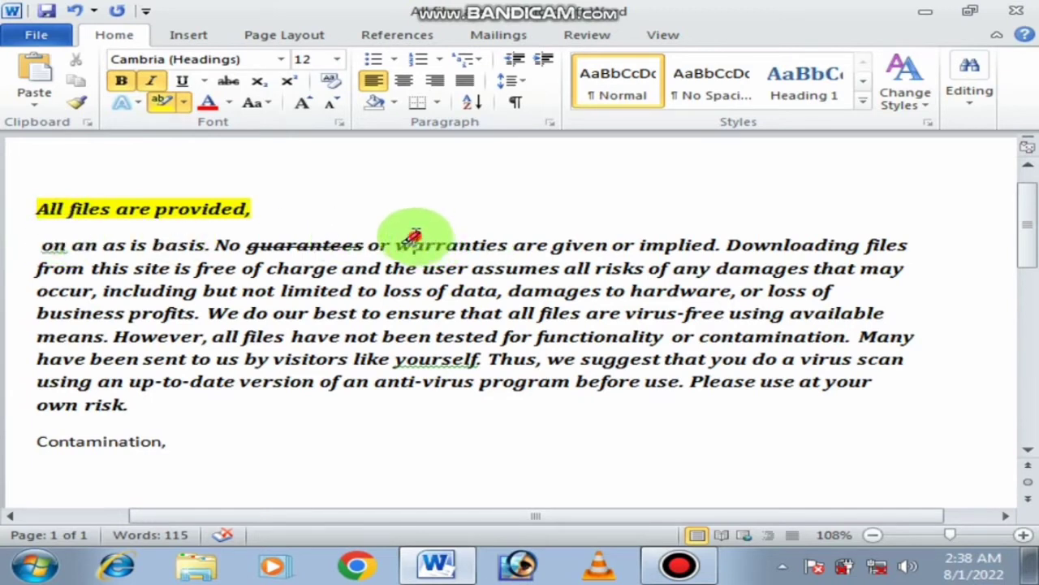
drag(398, 244, 507, 244)
drag(452, 290, 504, 290)
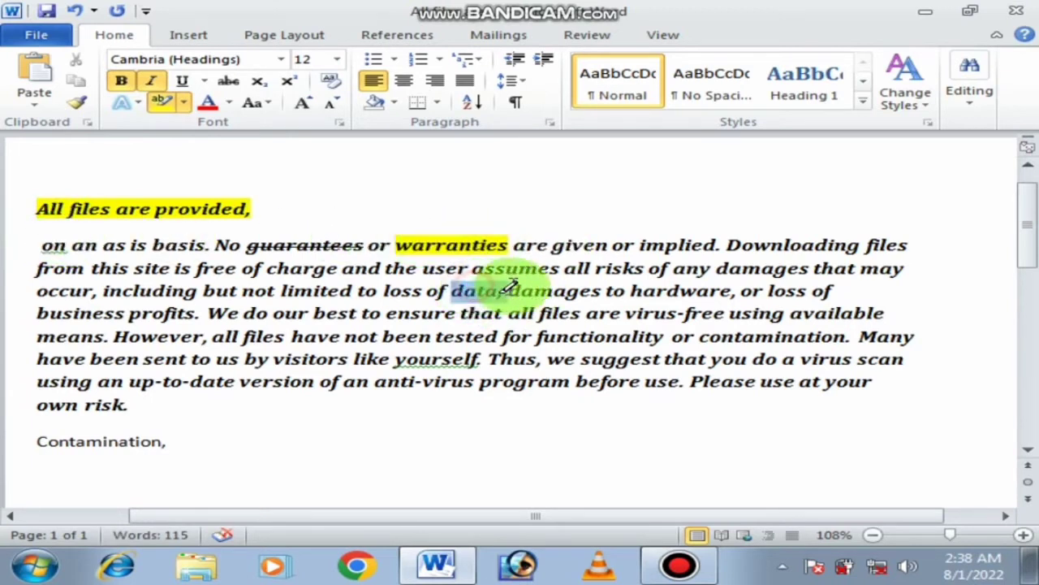
drag(436, 336, 666, 337)
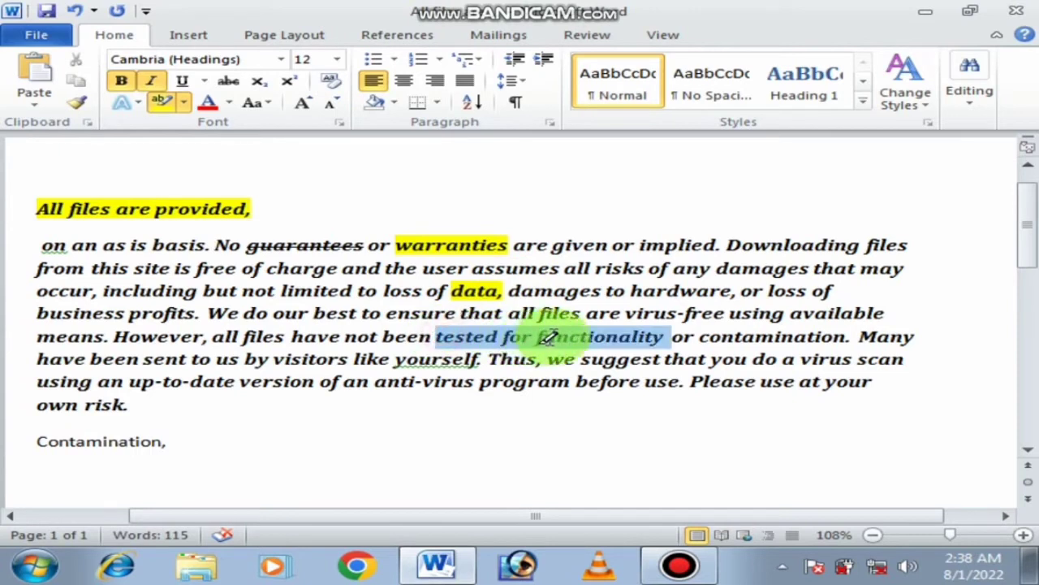
drag(216, 358, 349, 359)
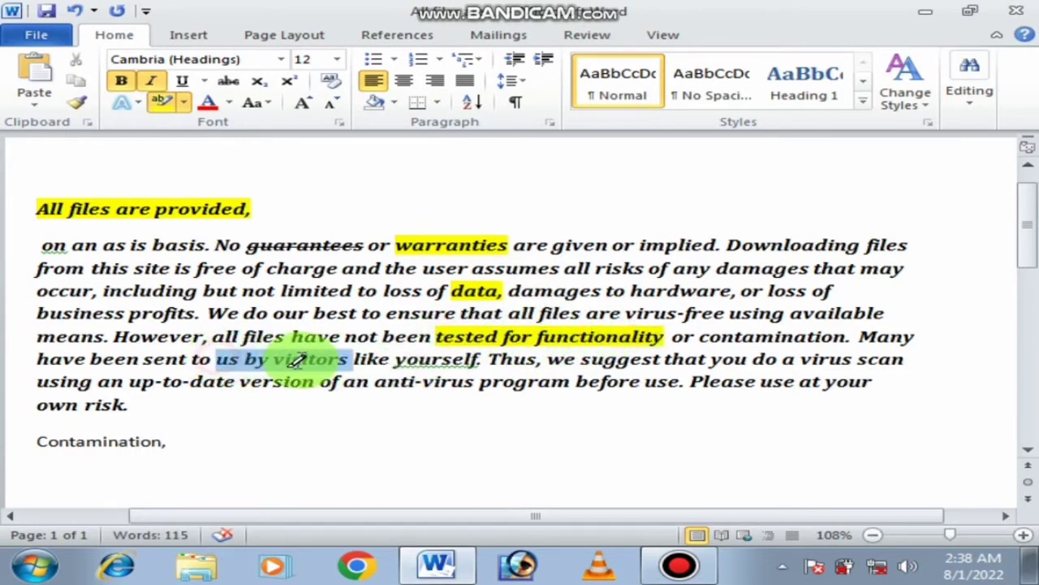
click(185, 103)
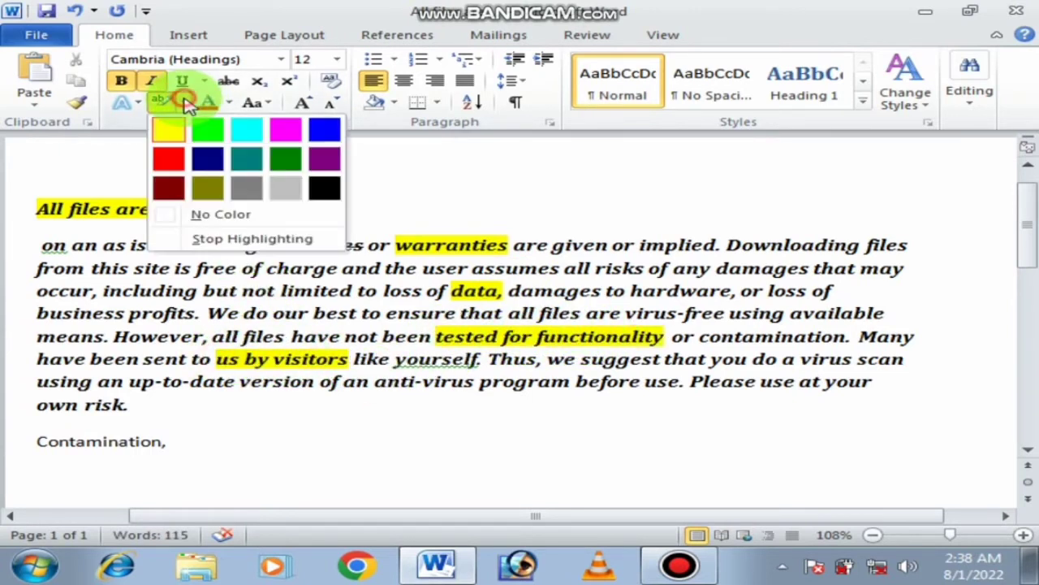
click(185, 103)
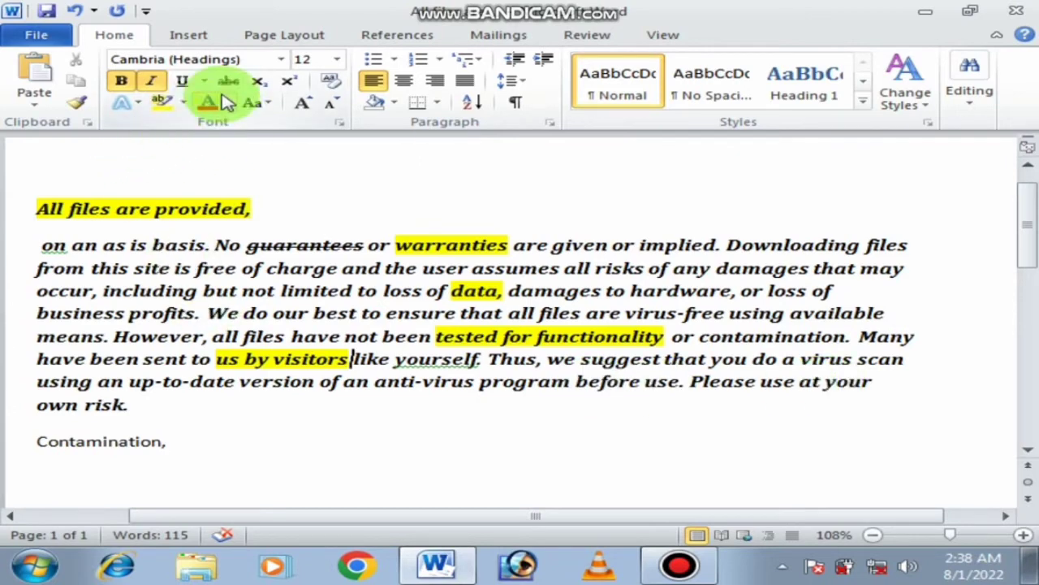
Colour the text from 'All files are provided,' through 'at your' aqua
drag(875, 381, 34, 210)
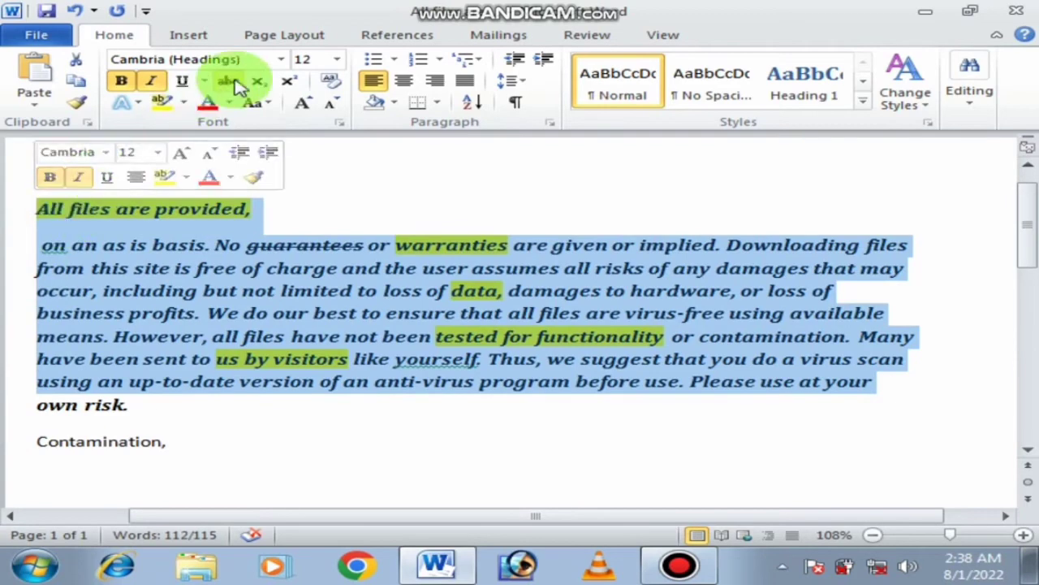
click(229, 102)
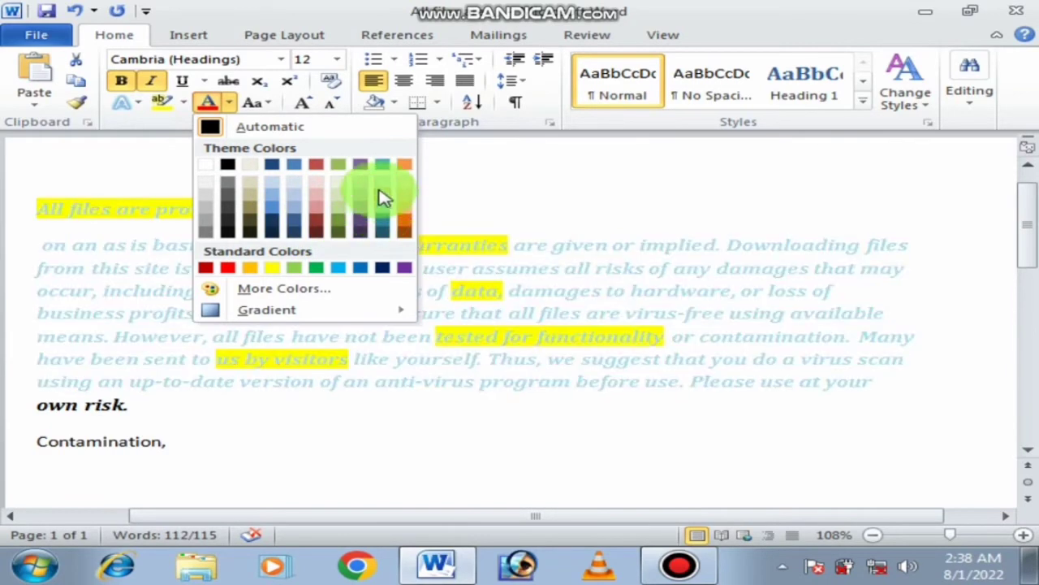
click(385, 164)
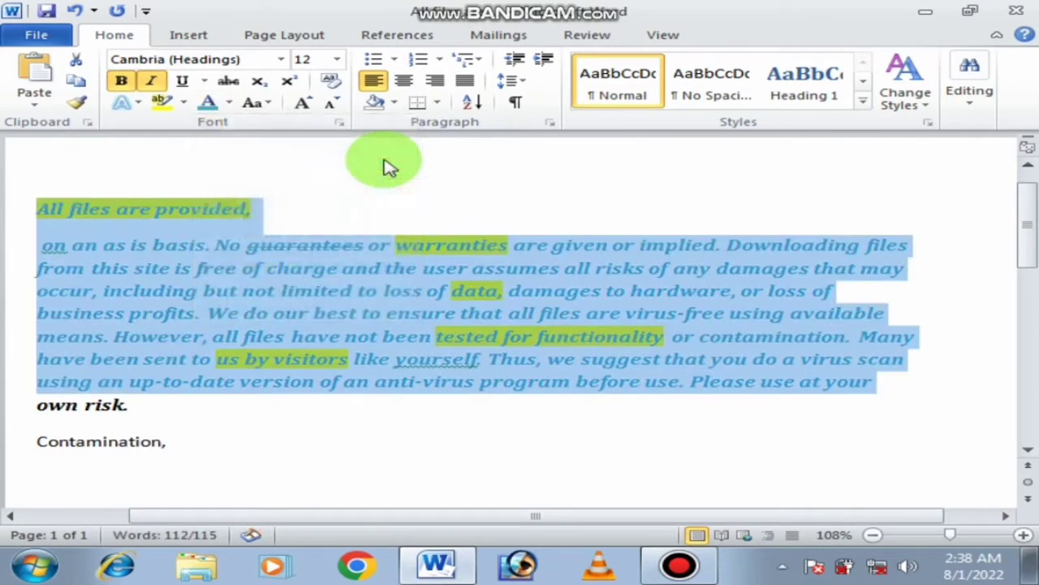
click(396, 182)
click(230, 102)
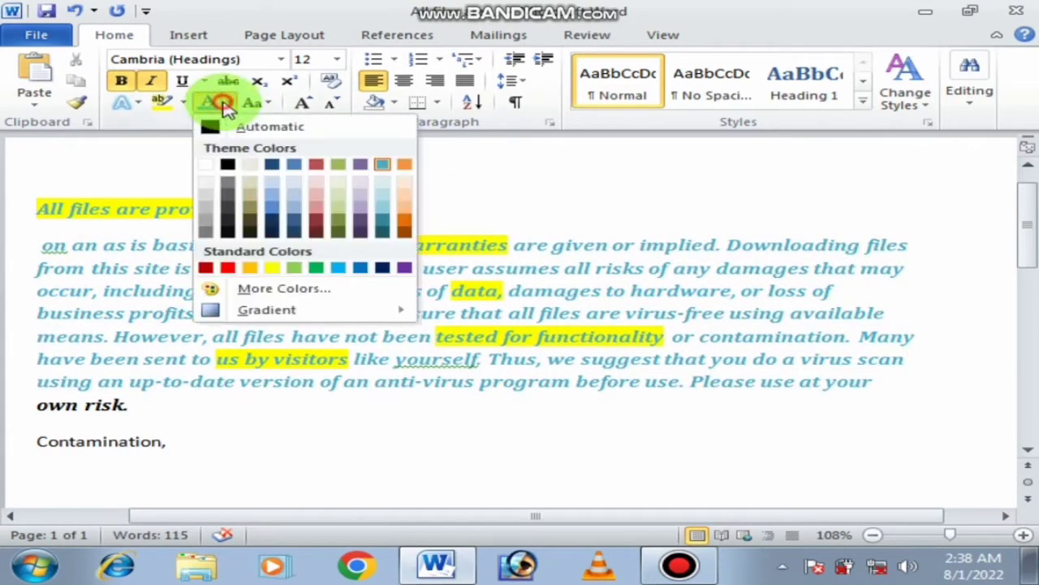
click(221, 120)
Check the Change Case options without changing anything, then choose the Automatic font colour
click(246, 105)
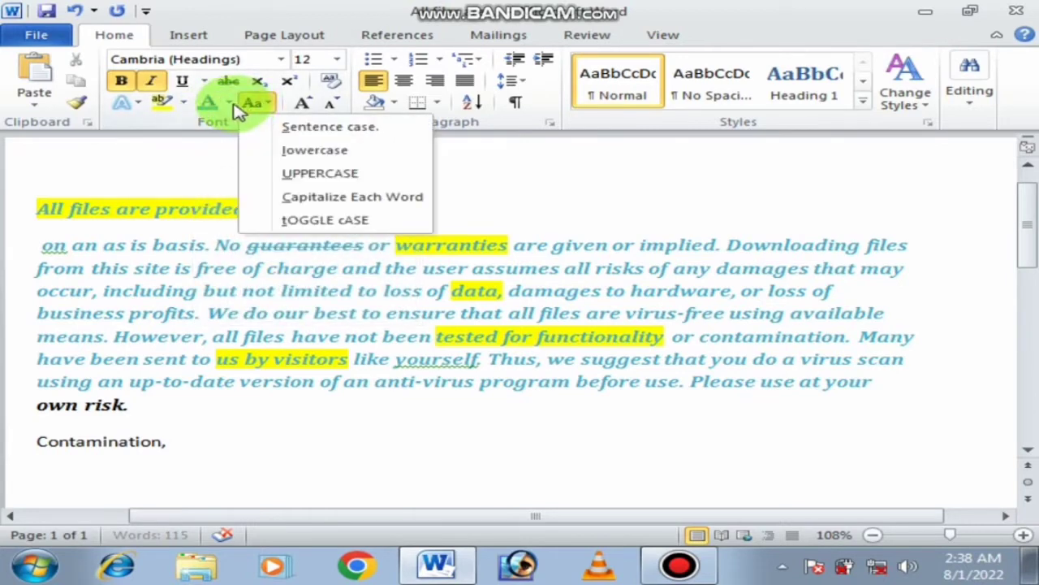
click(232, 104)
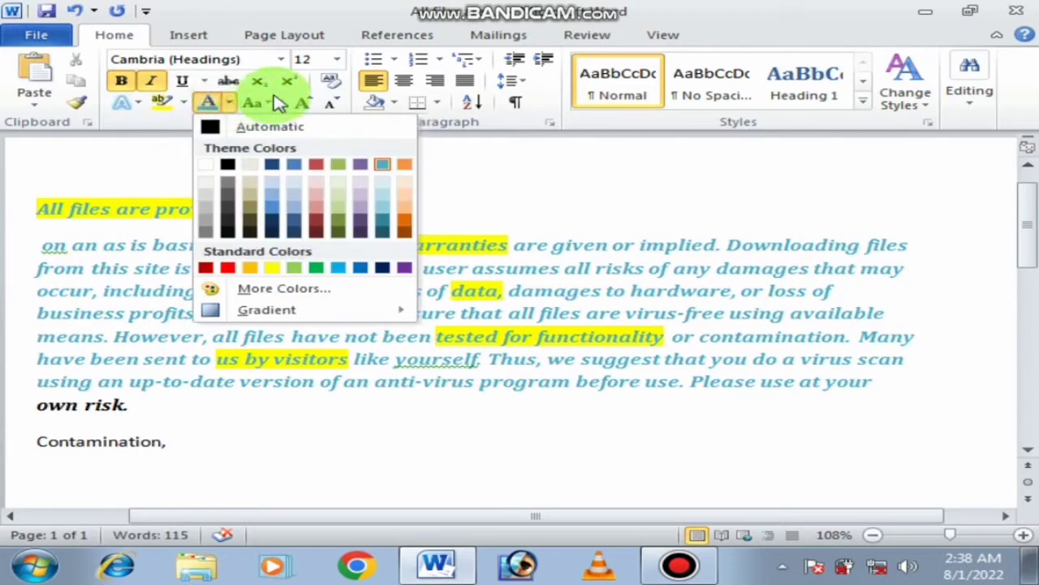
click(271, 102)
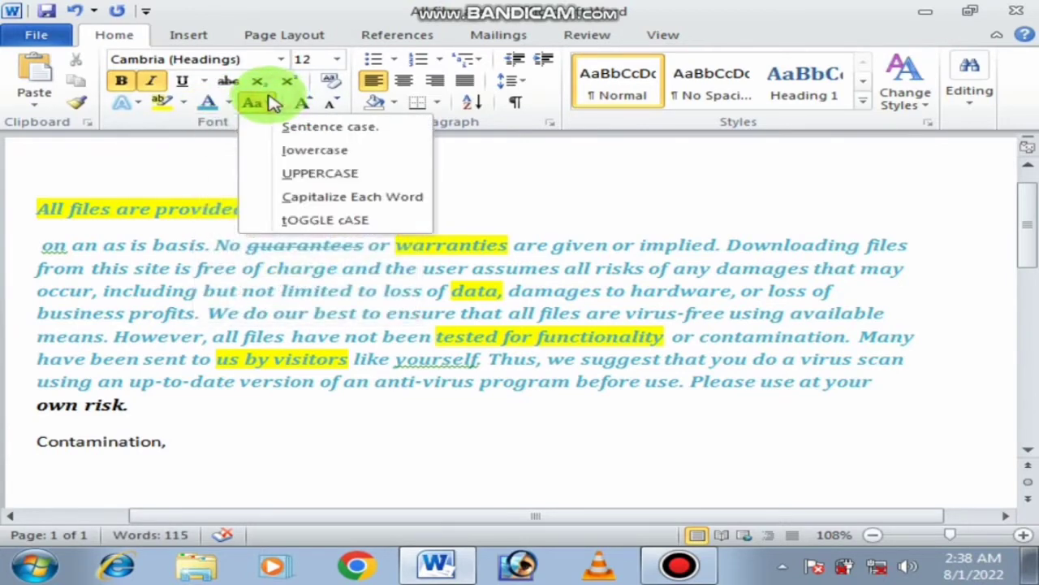
click(195, 138)
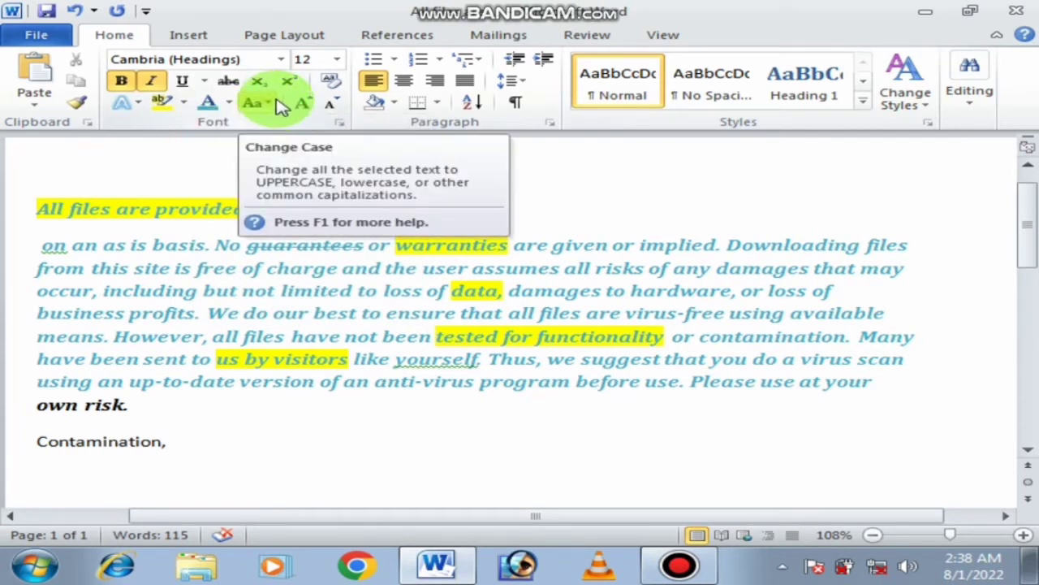
click(230, 103)
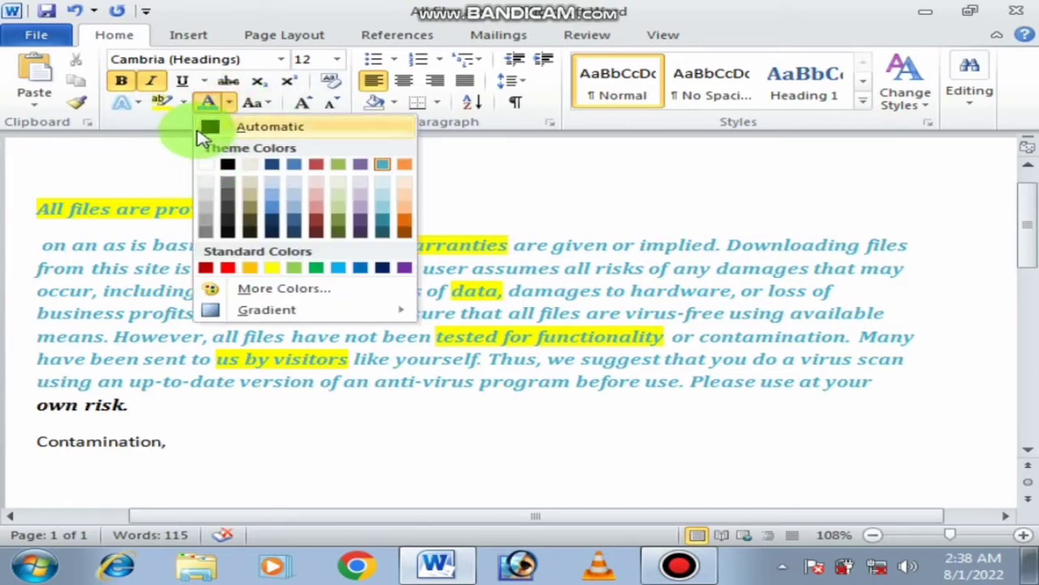
click(205, 129)
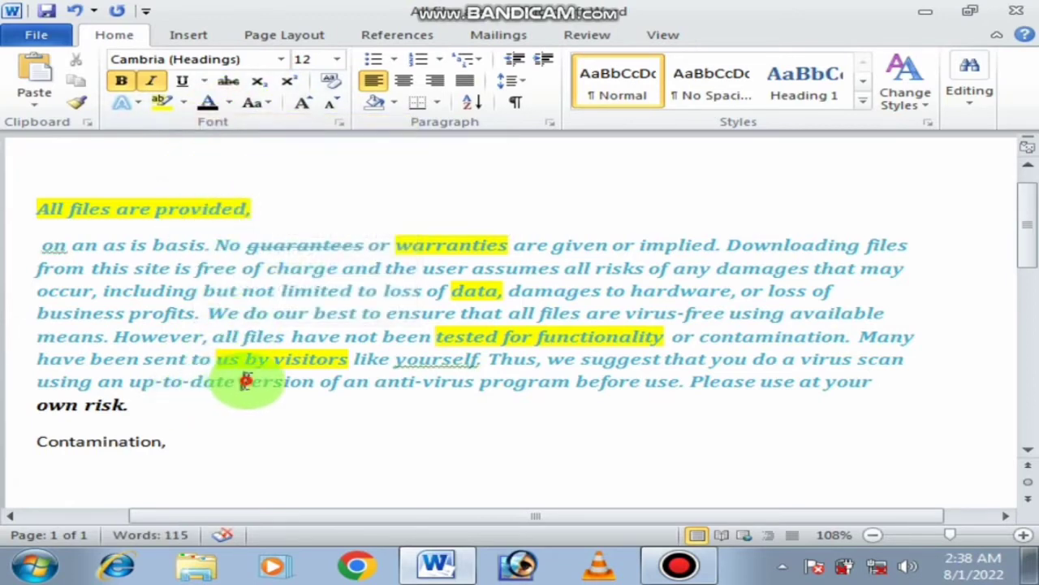
Make the text through 'up-to-date' black, cycling Change Case to end in UPPERCASE
drag(238, 381, 3, 207)
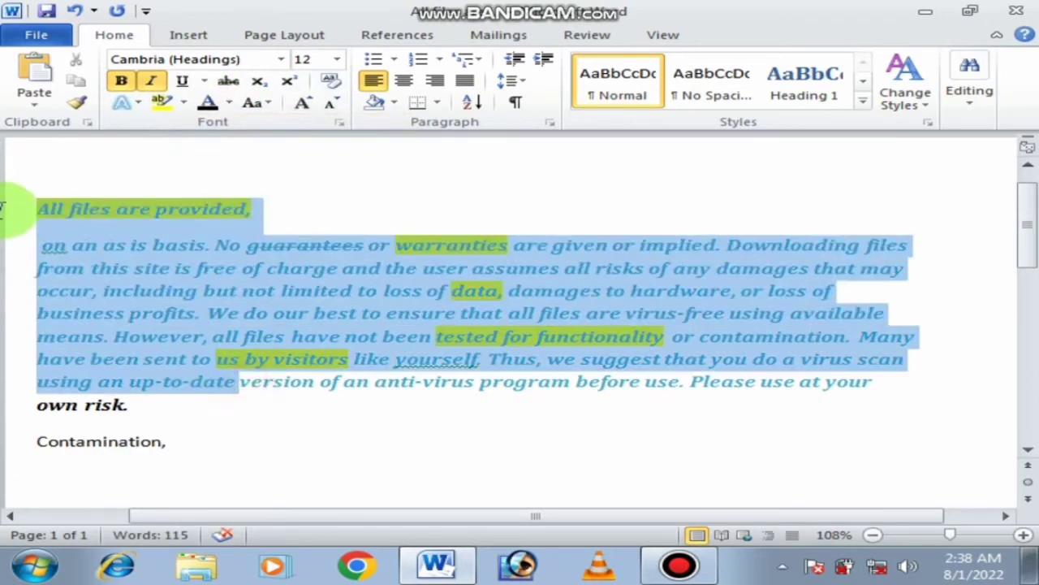
click(206, 104)
click(258, 103)
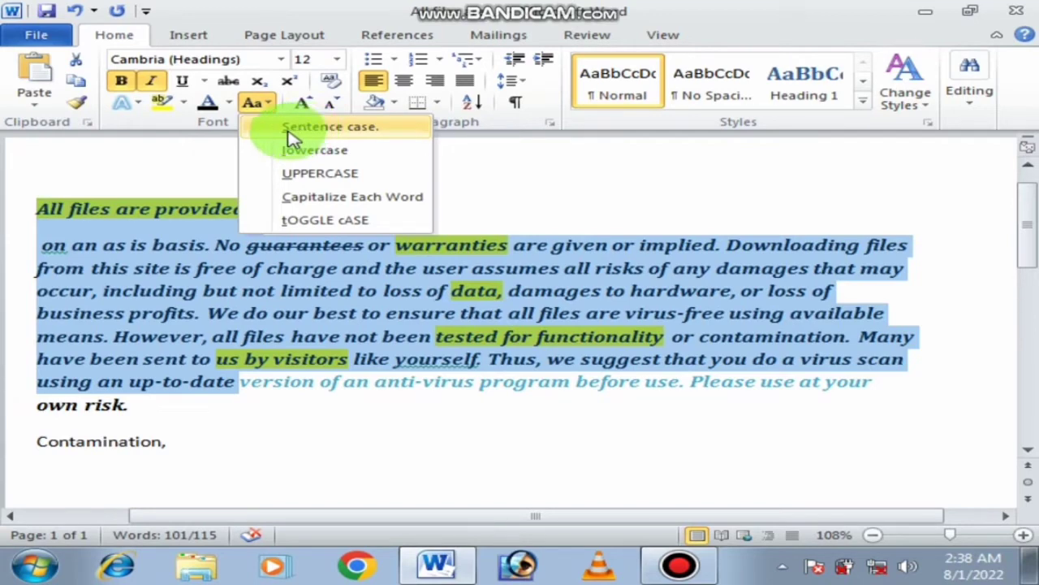
click(287, 129)
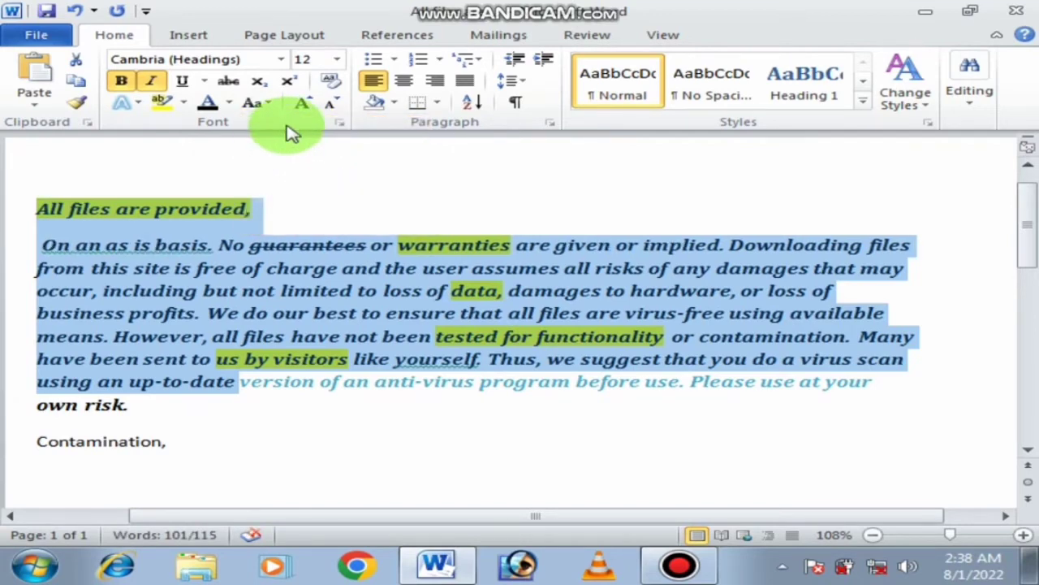
click(268, 105)
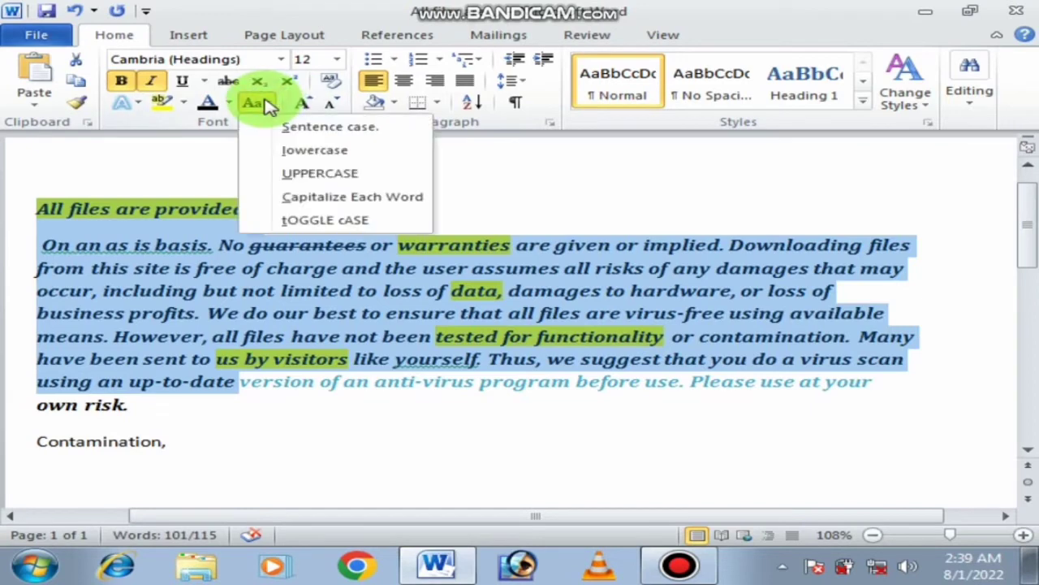
click(304, 159)
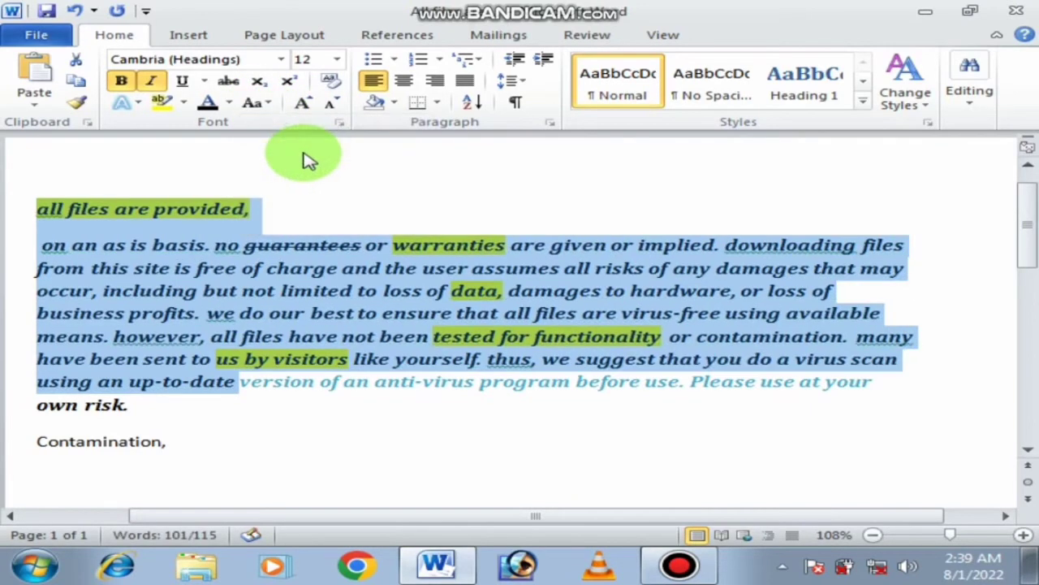
click(274, 108)
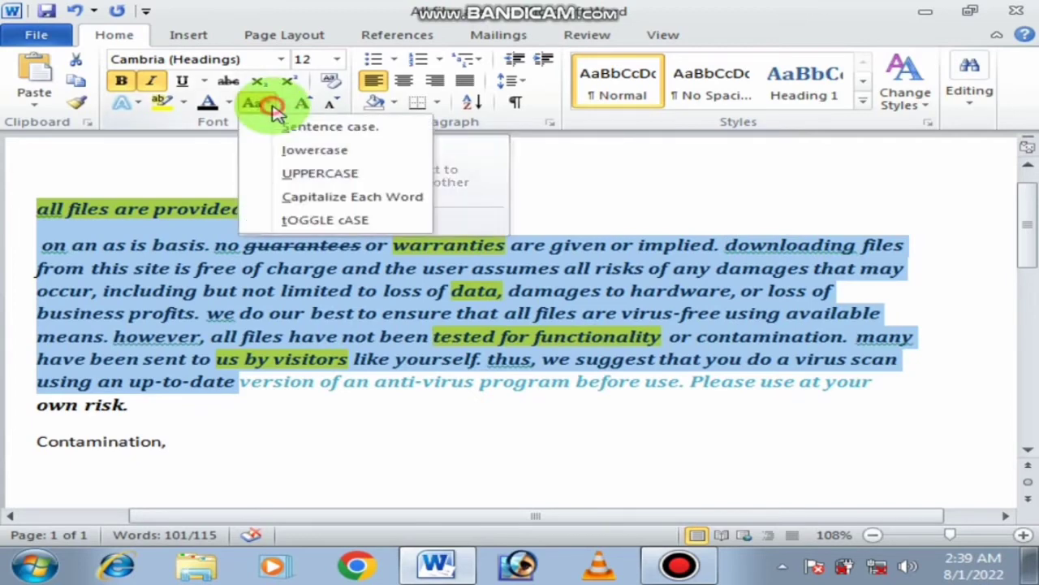
click(308, 175)
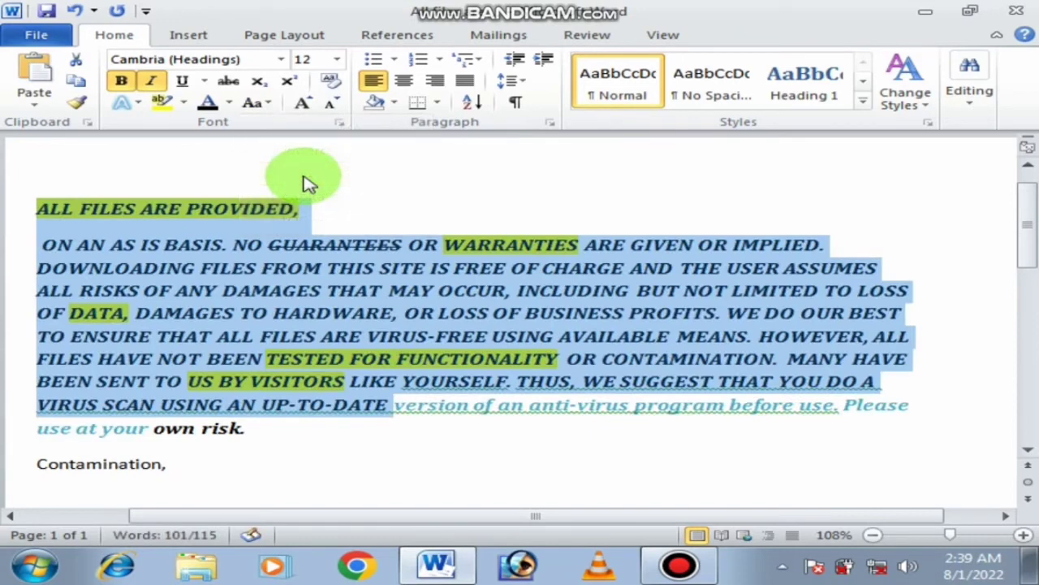
click(355, 203)
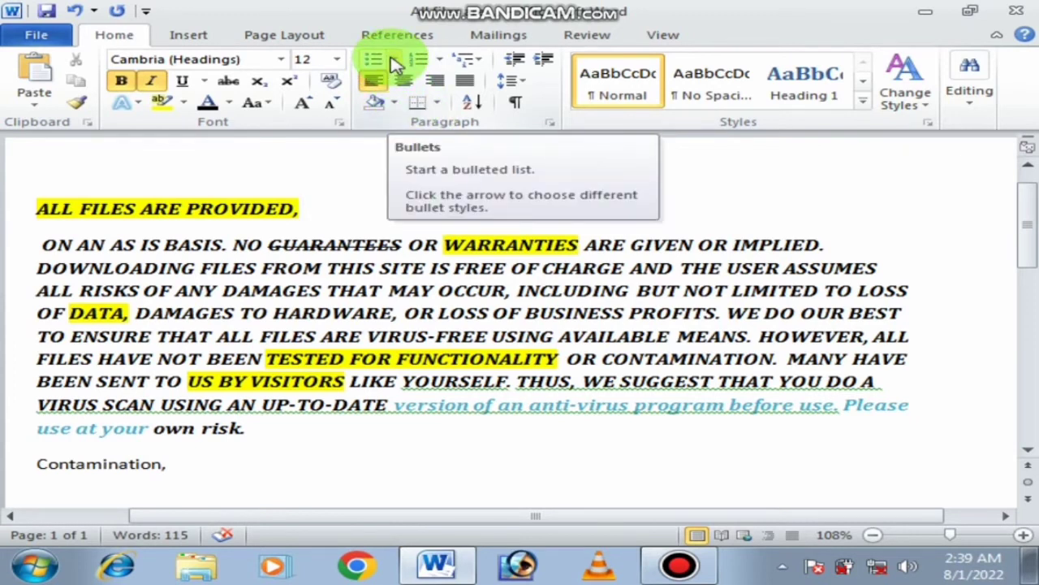
click(393, 61)
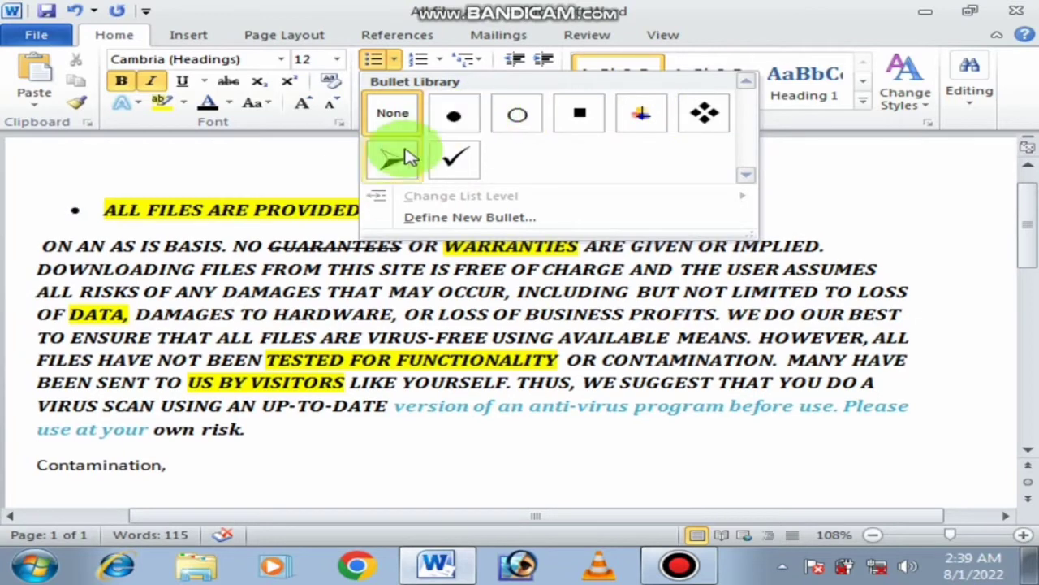
click(388, 156)
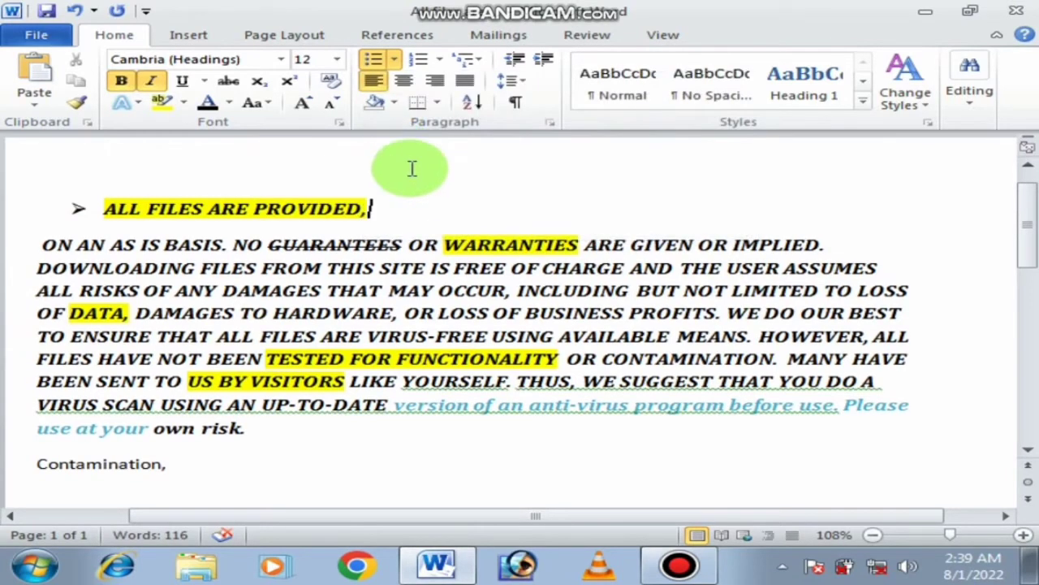
key(Return)
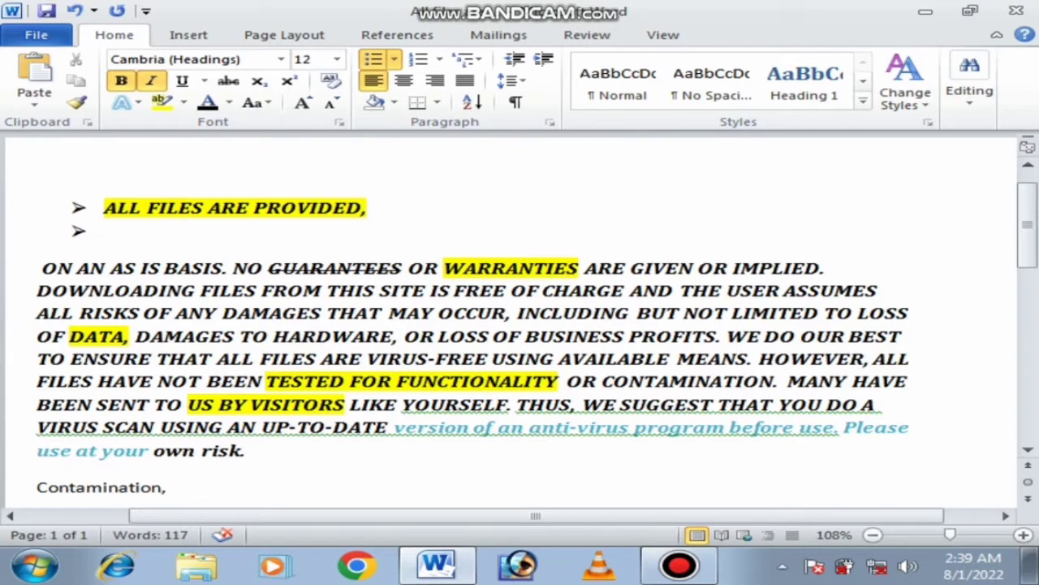
key(Return)
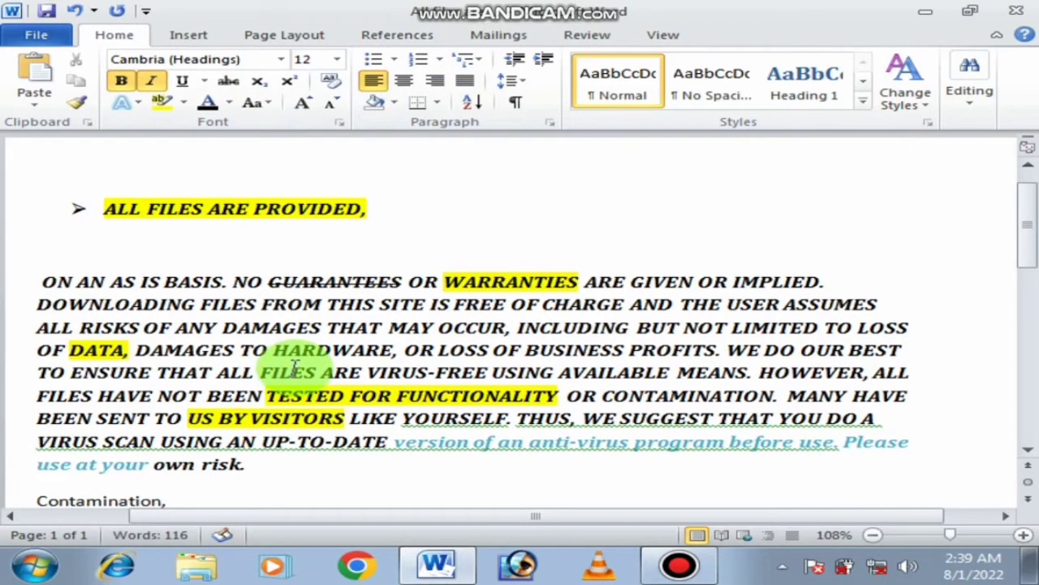
click(439, 61)
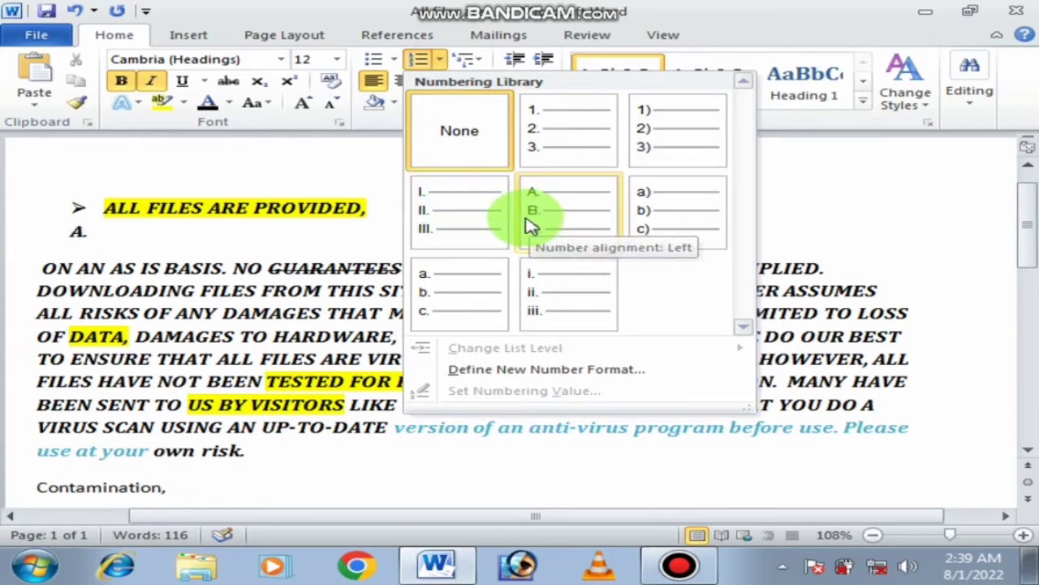
click(371, 174)
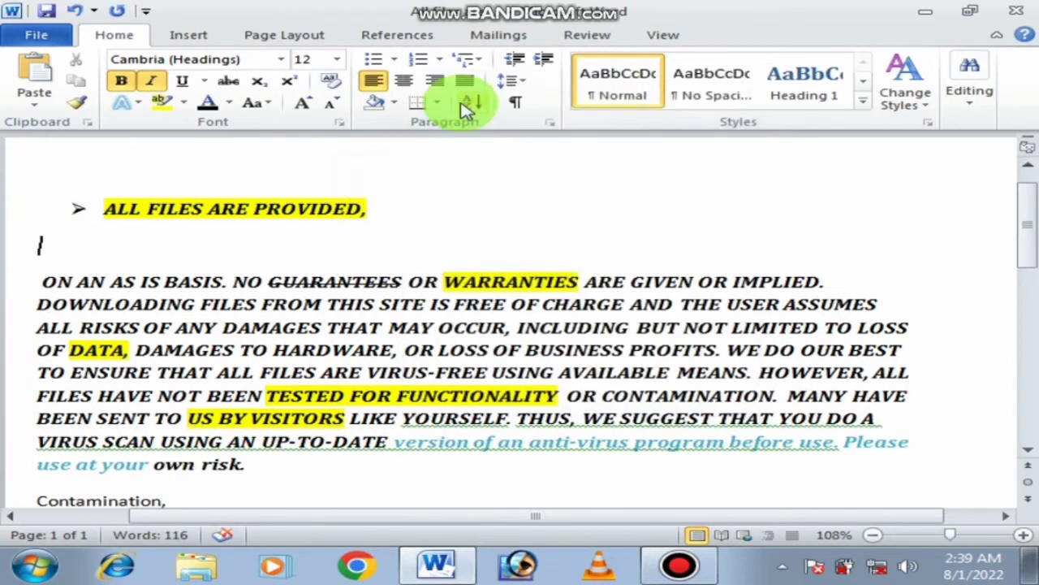
click(477, 62)
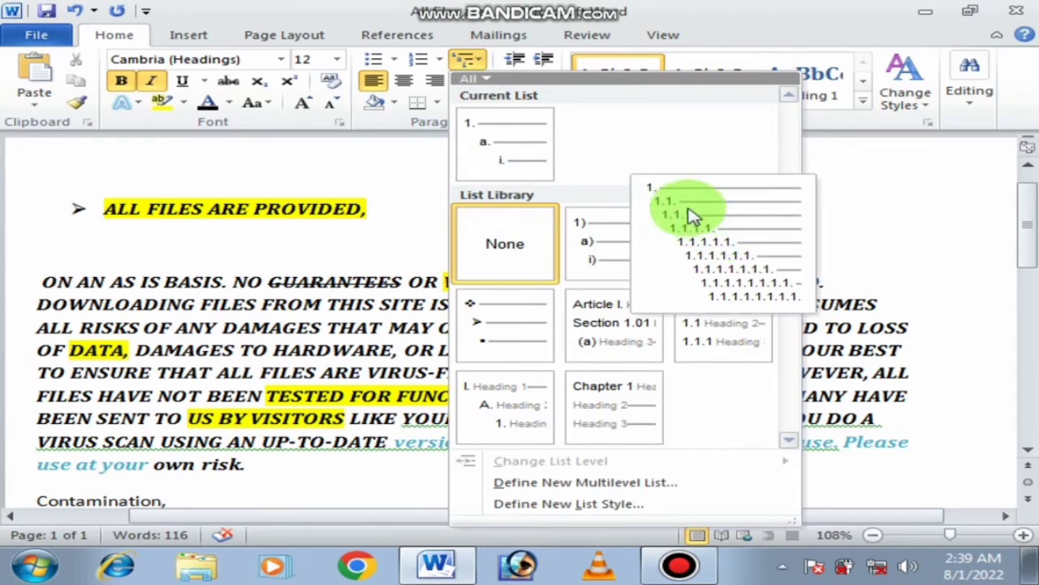
mouse_move(715, 243)
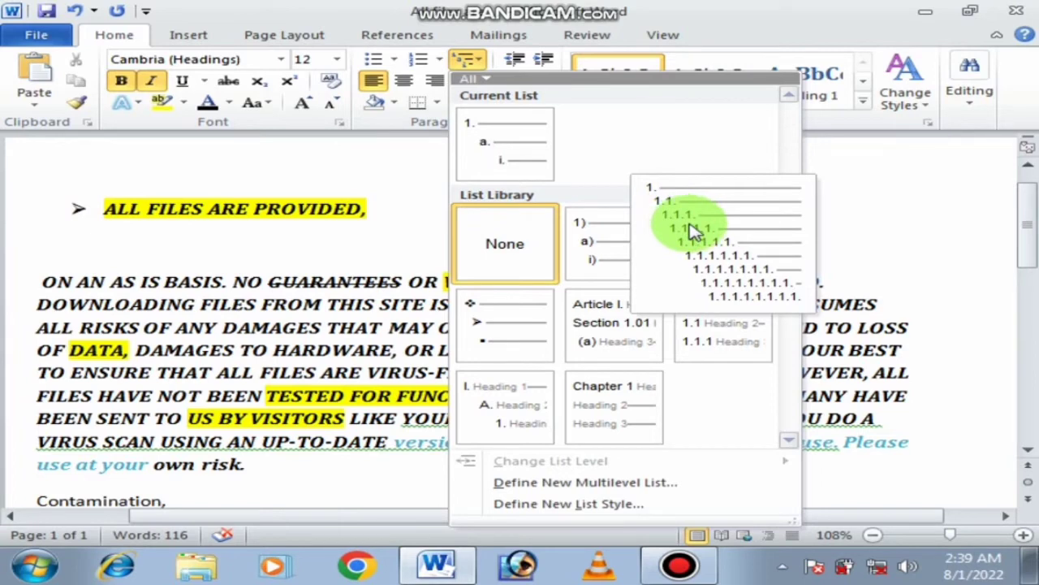
click(477, 65)
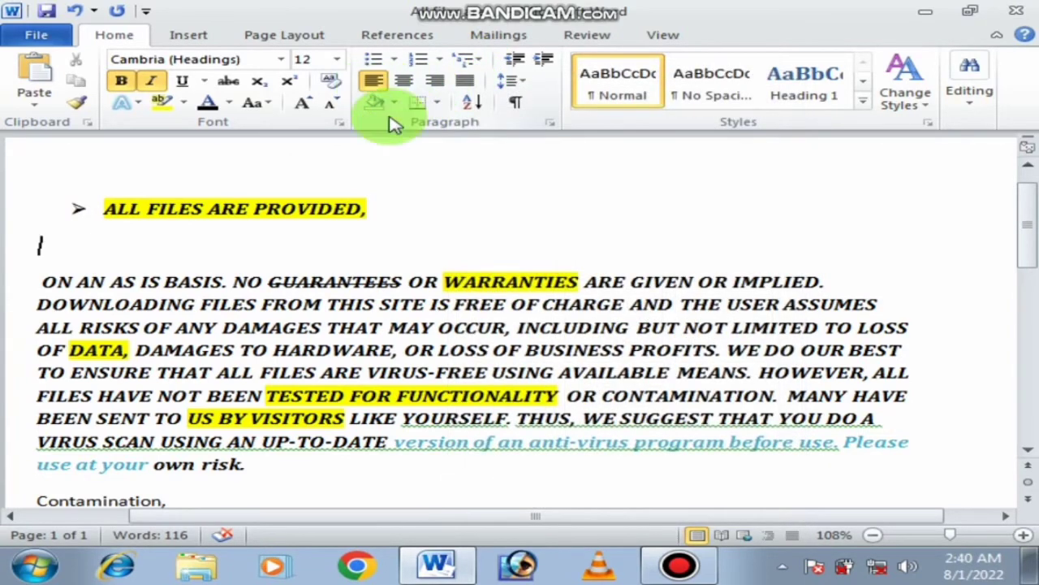
Try left, center and right alignment on the ON AN AS IS BASIS paragraph, settling on Justify
drag(909, 442, 16, 273)
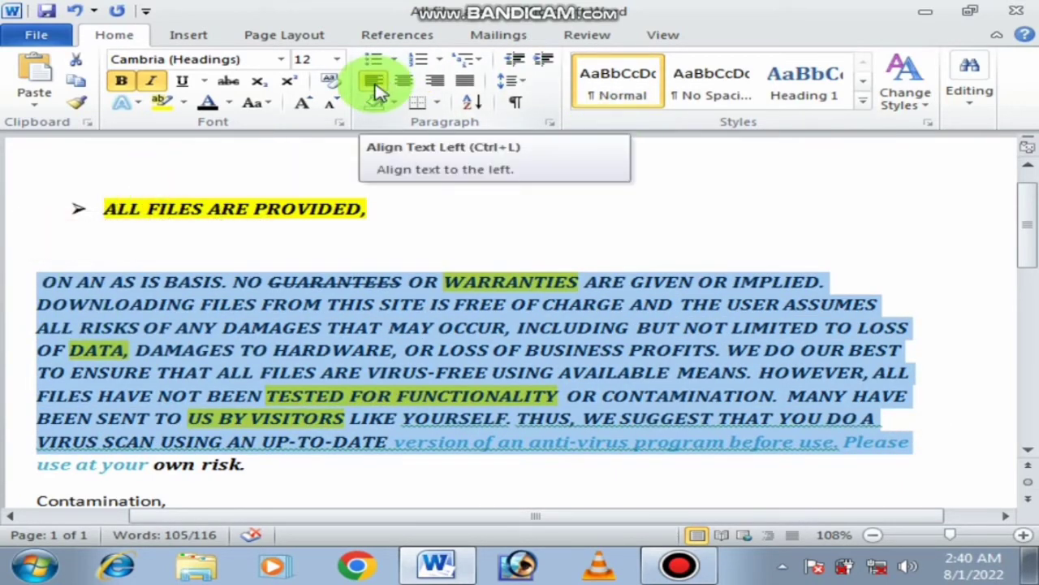
click(379, 91)
click(404, 81)
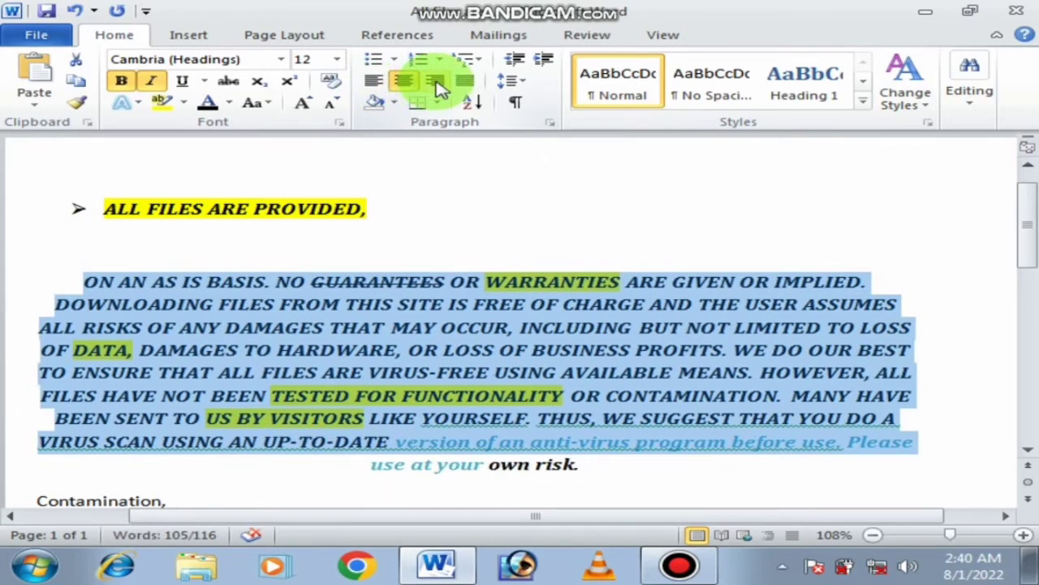
click(465, 83)
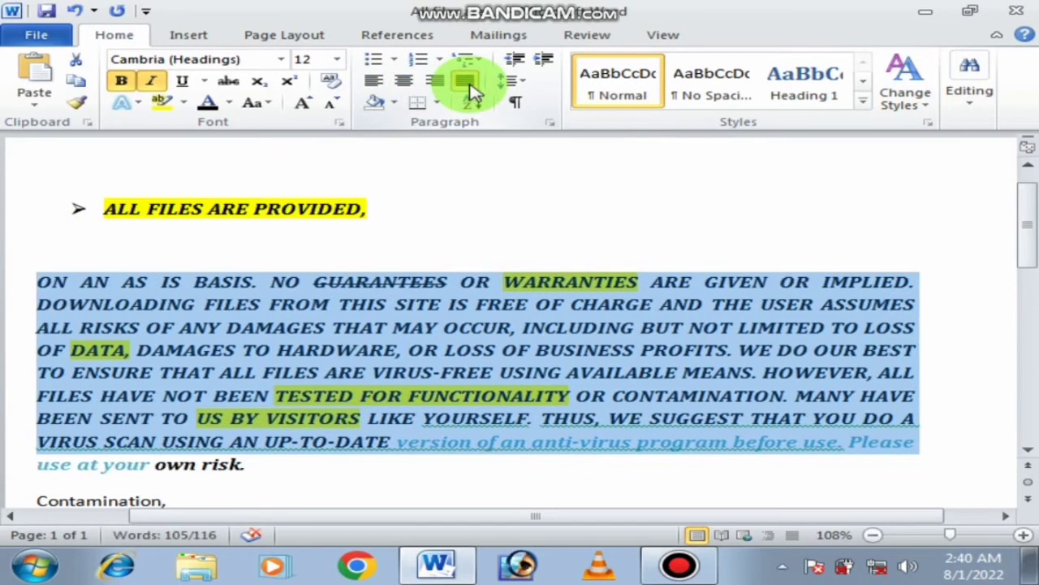
click(437, 84)
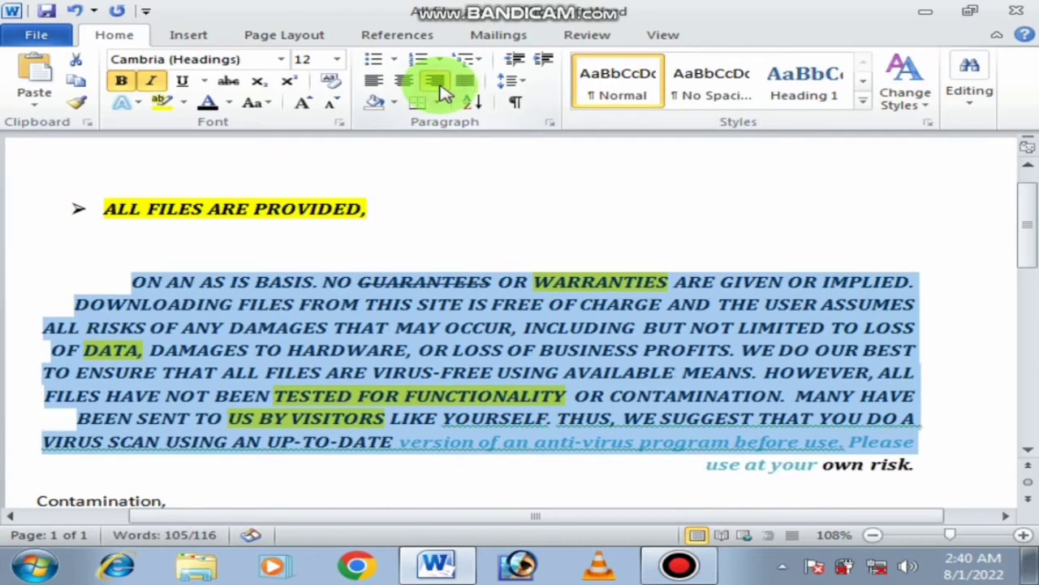
click(374, 84)
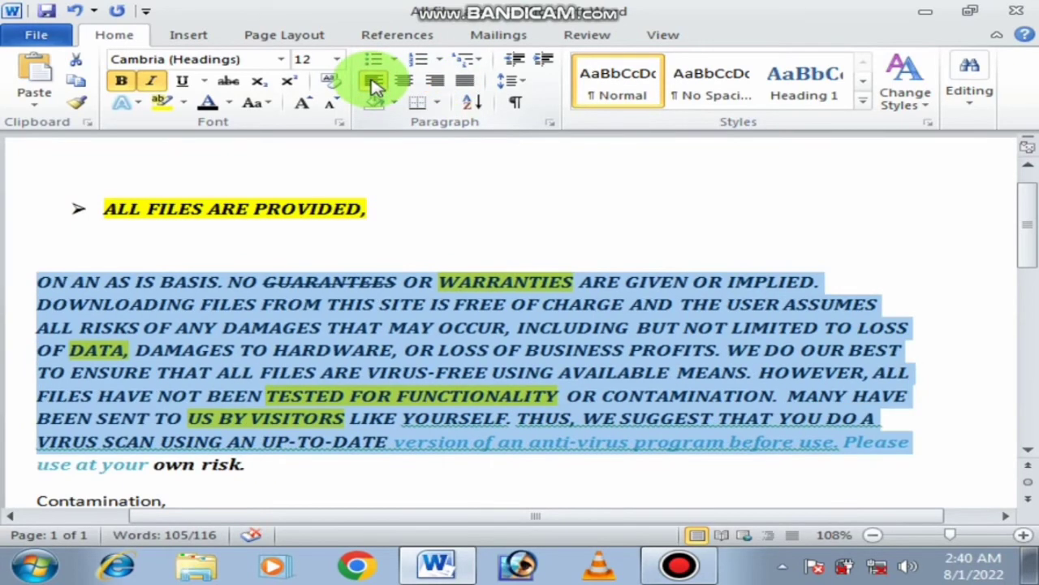
click(464, 81)
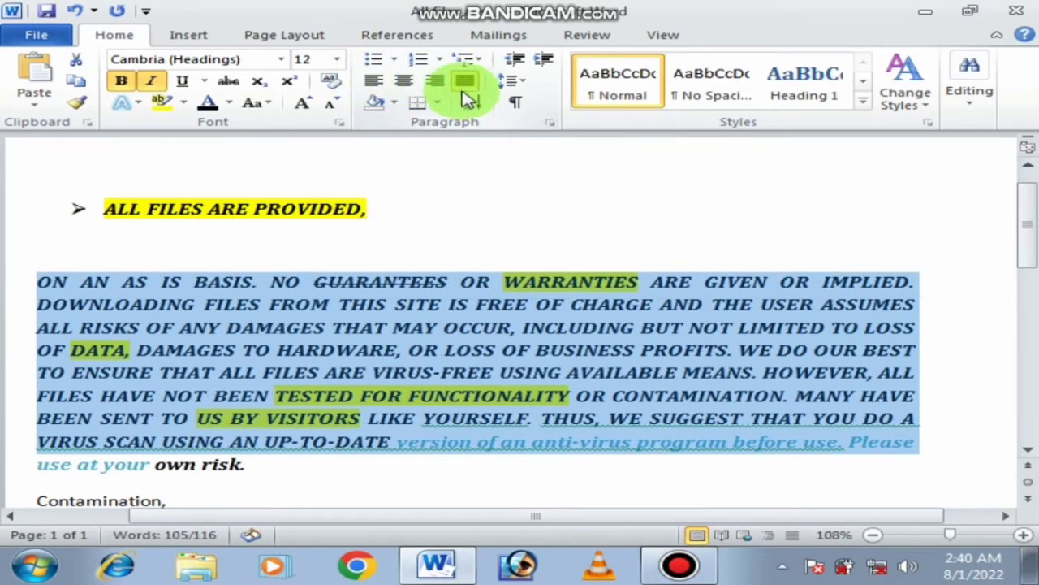
click(395, 105)
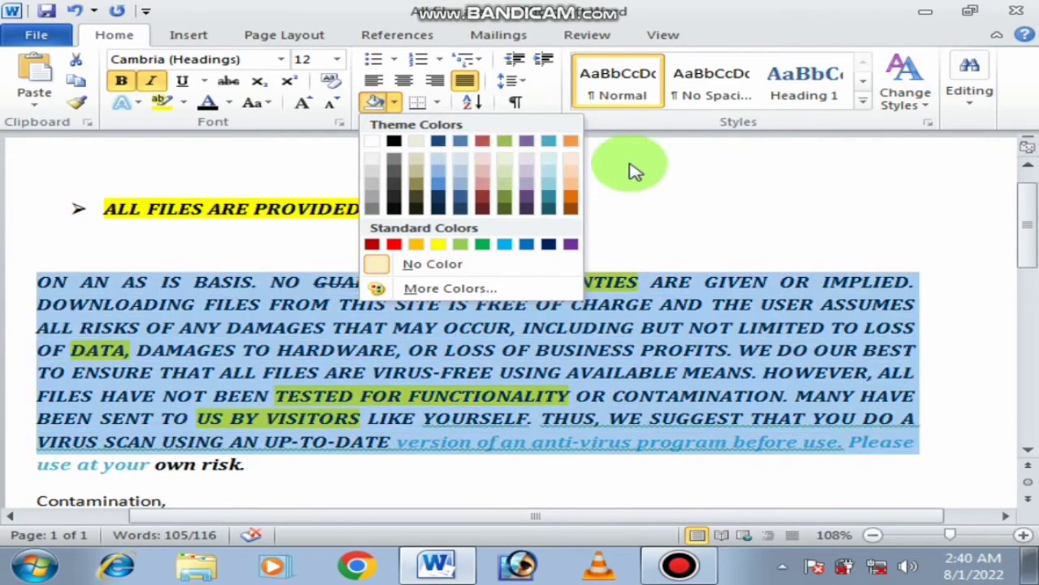
Dismiss the shading colours and apply All Borders to the disclaimer paragraph
click(641, 163)
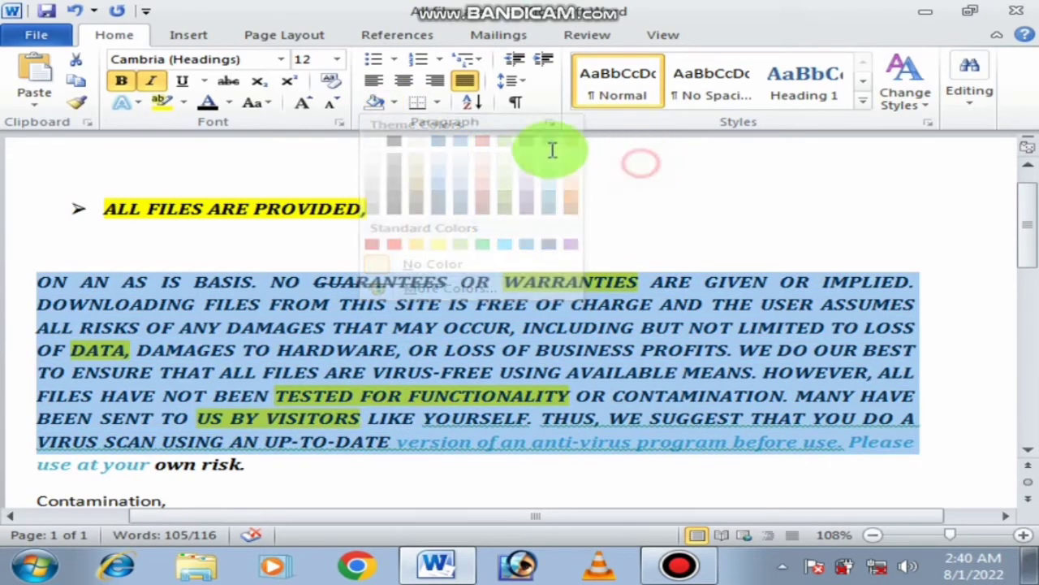
click(440, 104)
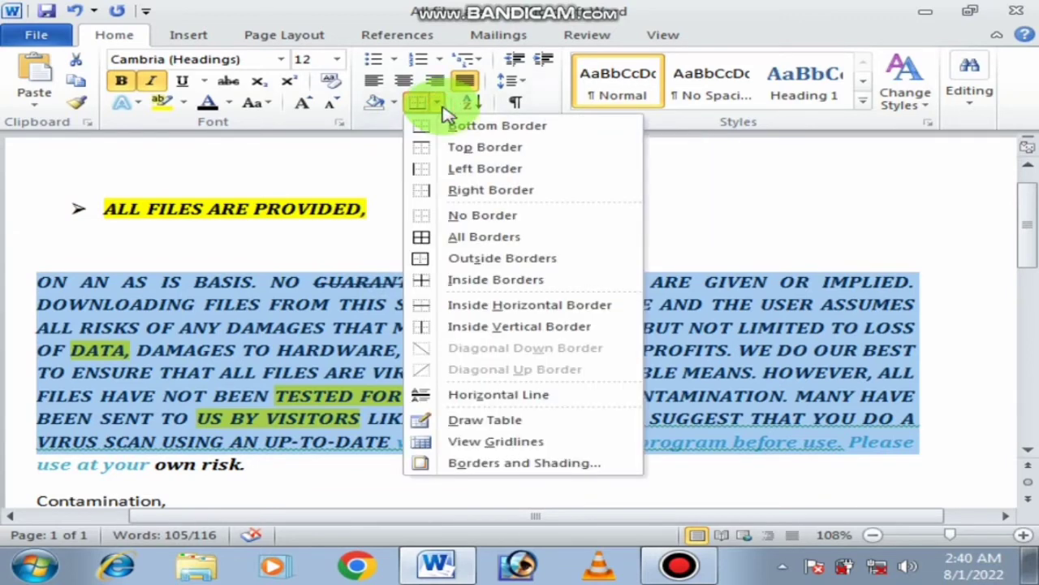
click(449, 241)
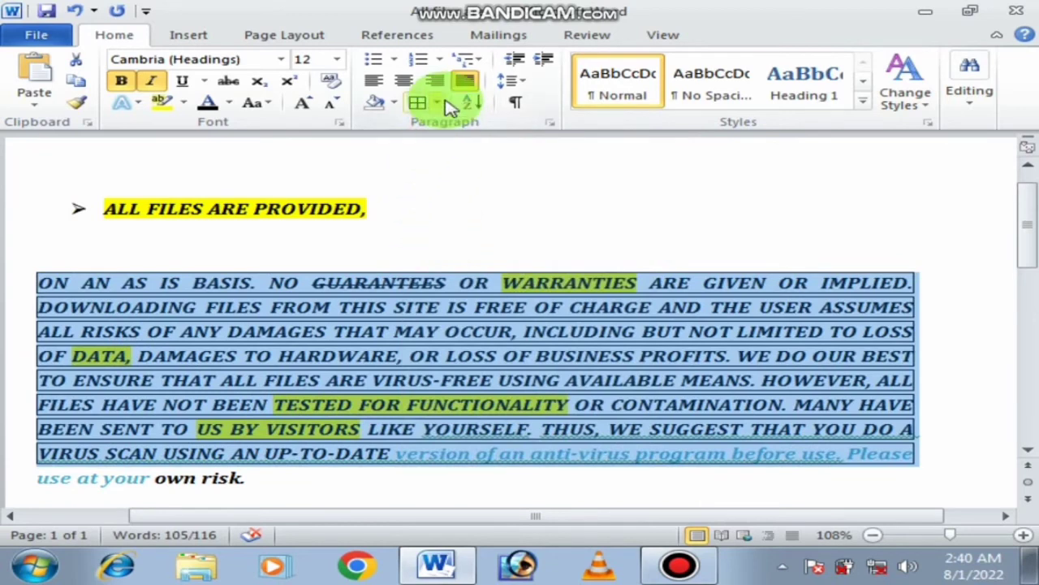
click(440, 103)
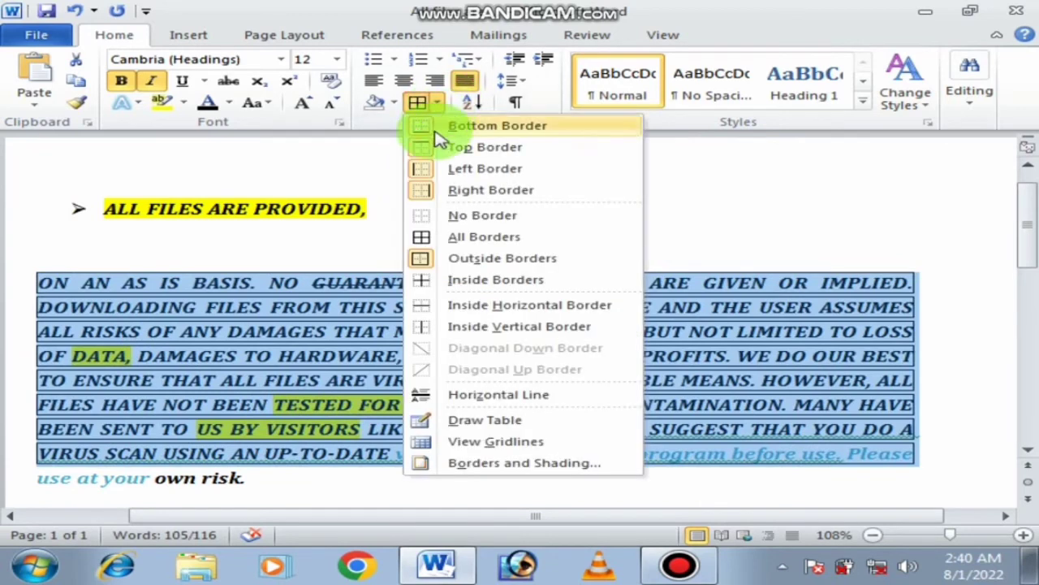
click(436, 238)
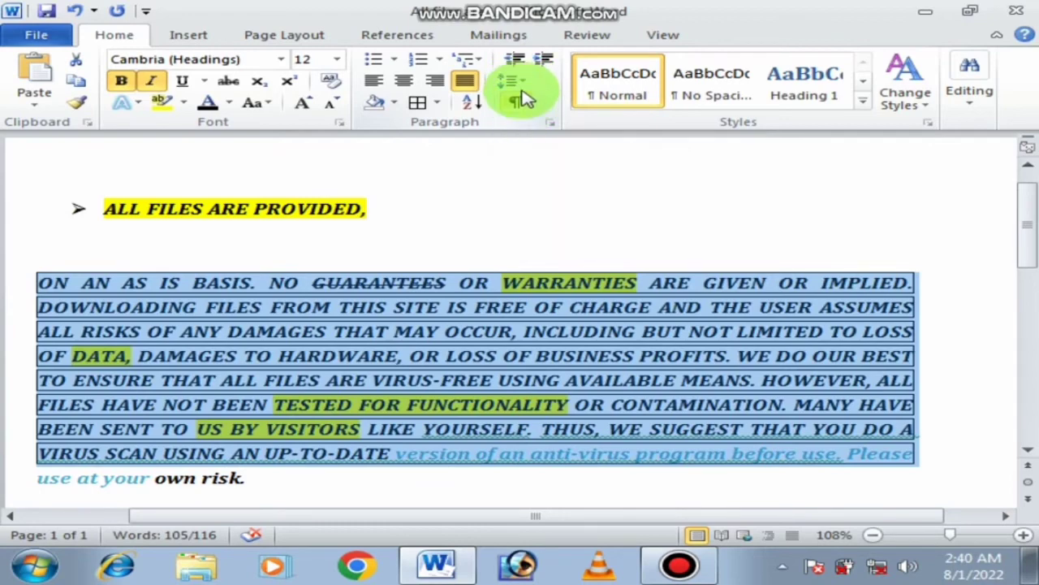
Try 3.0 line spacing on the disclaimer paragraph, then settle on 1.0
click(507, 81)
click(524, 81)
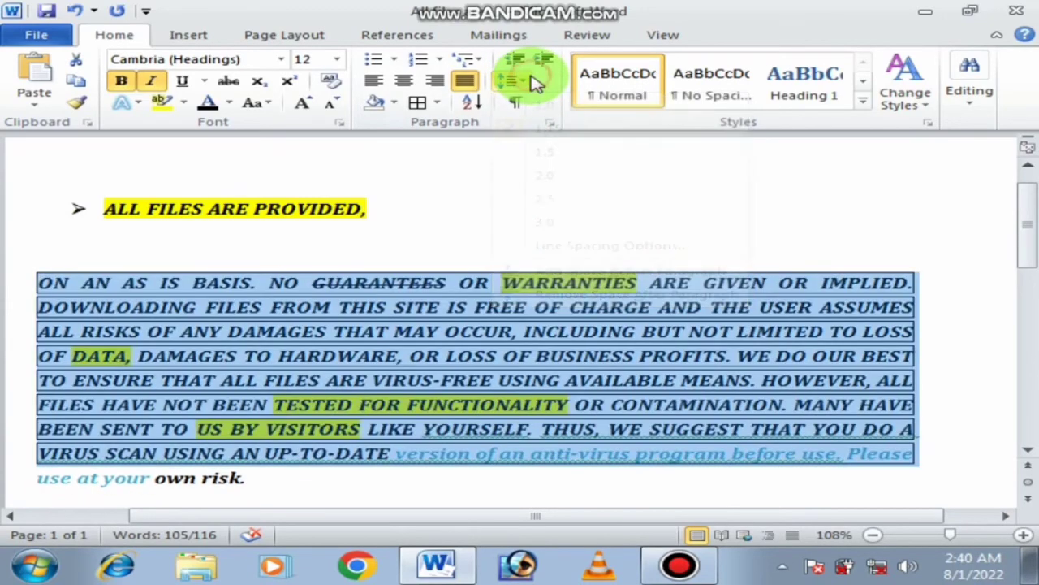
click(523, 82)
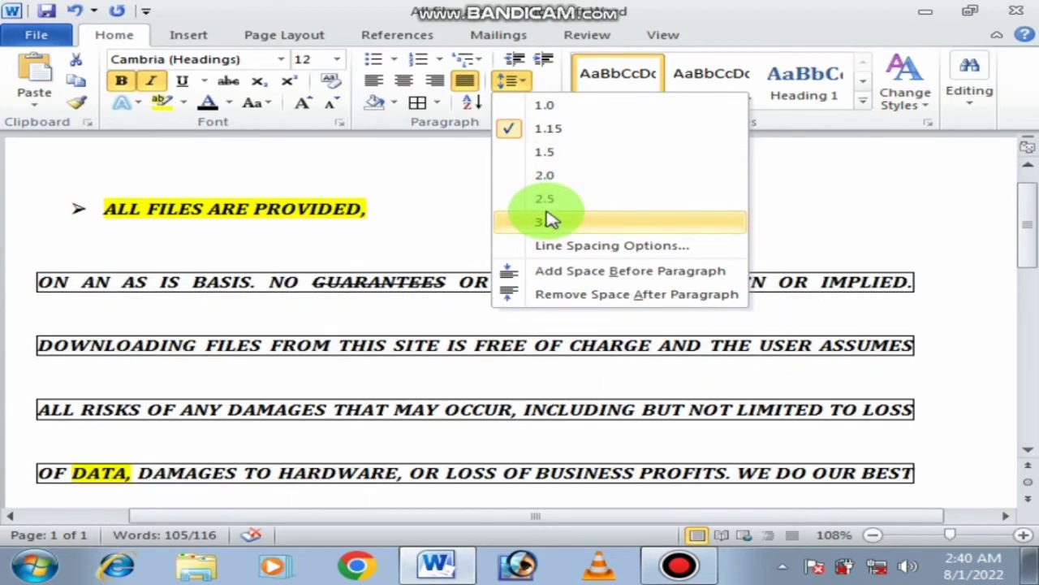
click(547, 221)
click(523, 81)
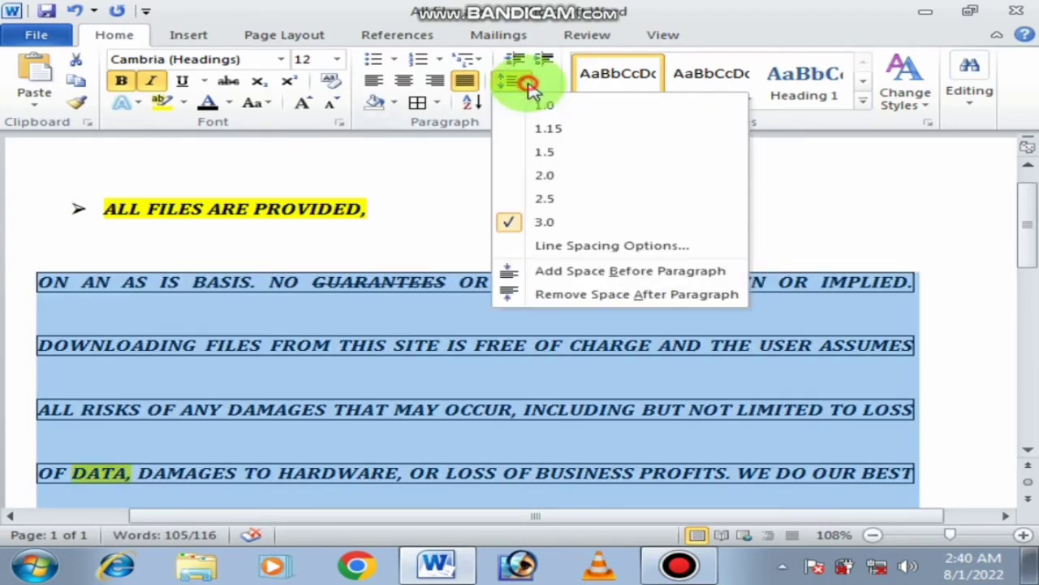
click(521, 108)
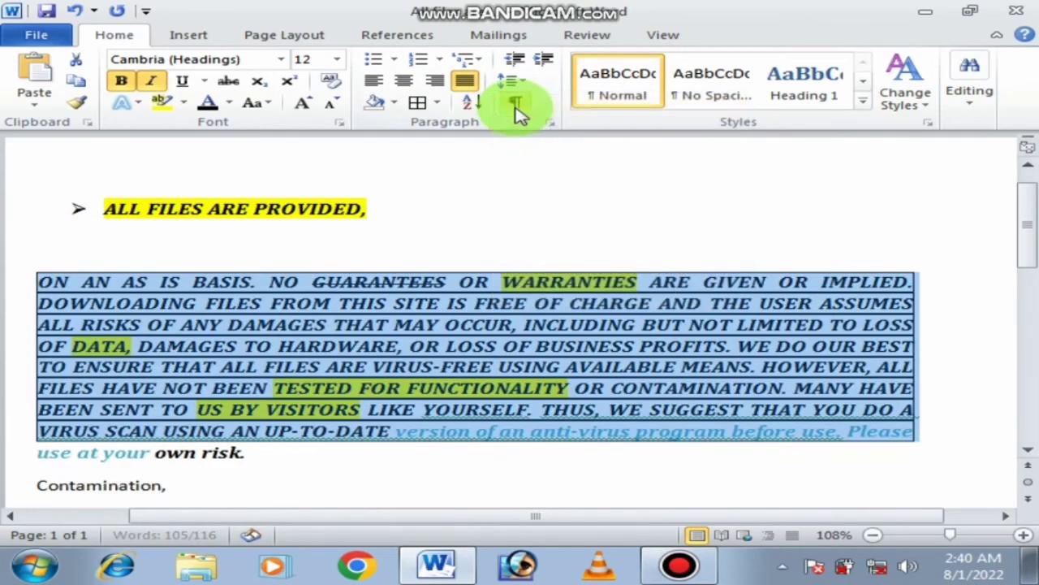
Adjust the disclaimer paragraph's indent, ending one step in from the left margin
click(546, 59)
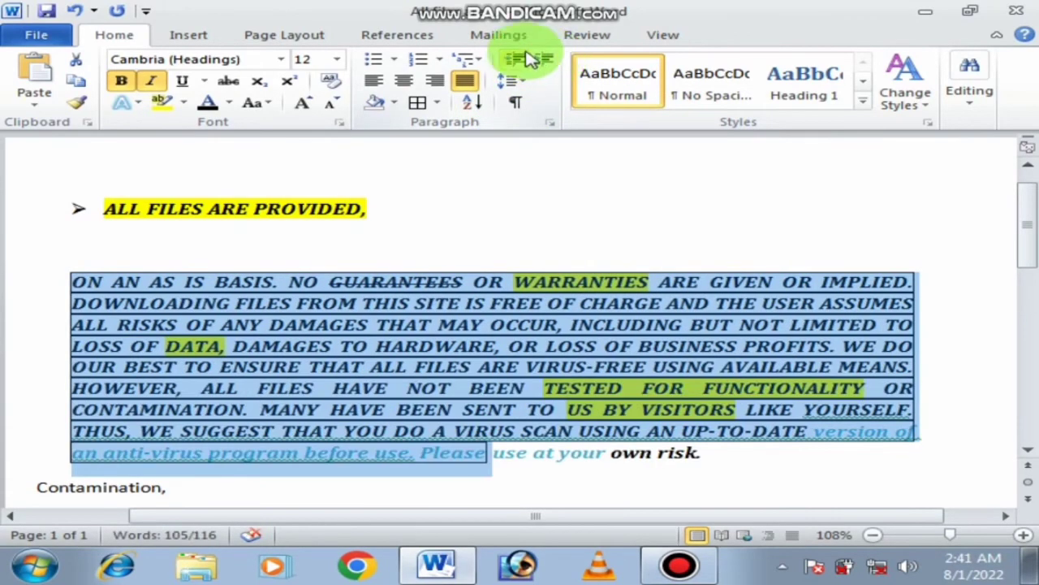
click(524, 59)
click(545, 59)
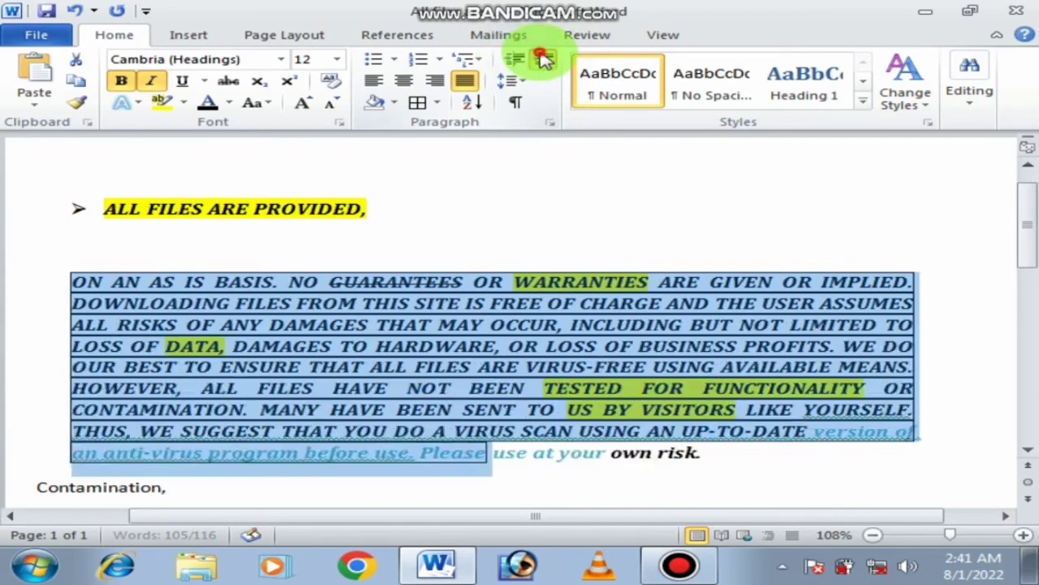
click(545, 59)
click(516, 58)
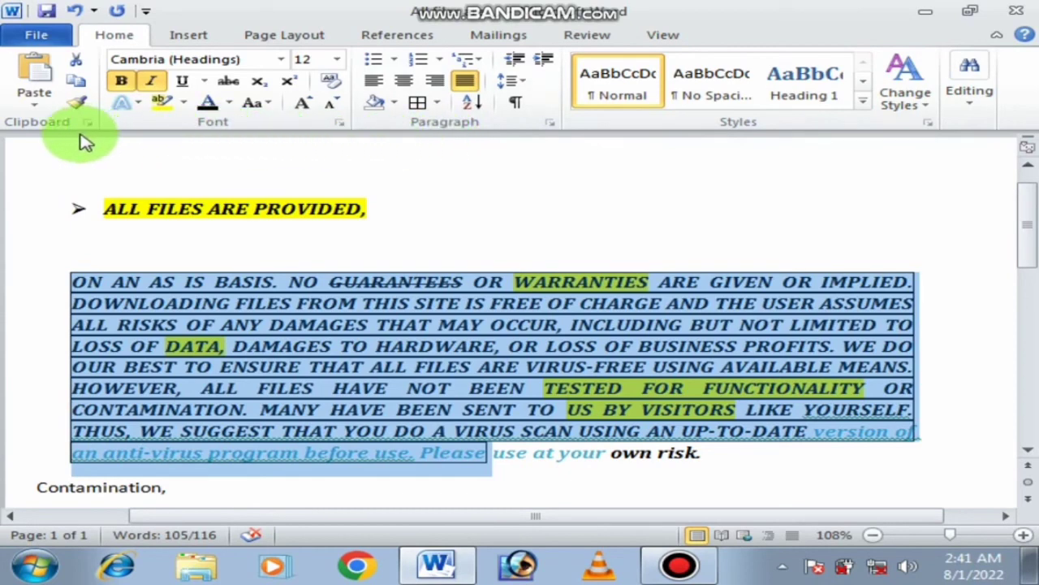
scroll(65, 140, up, 1)
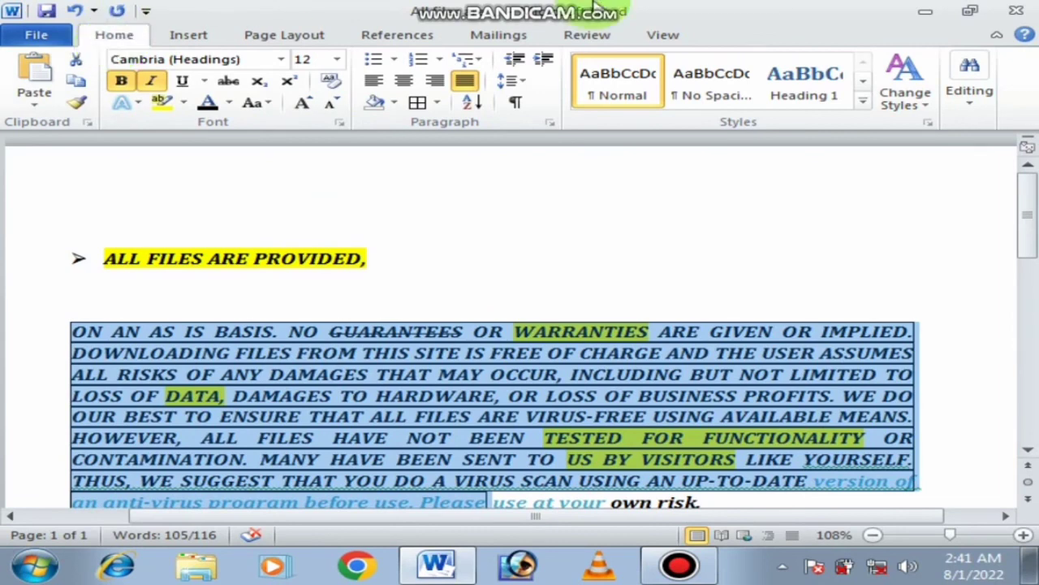
click(681, 567)
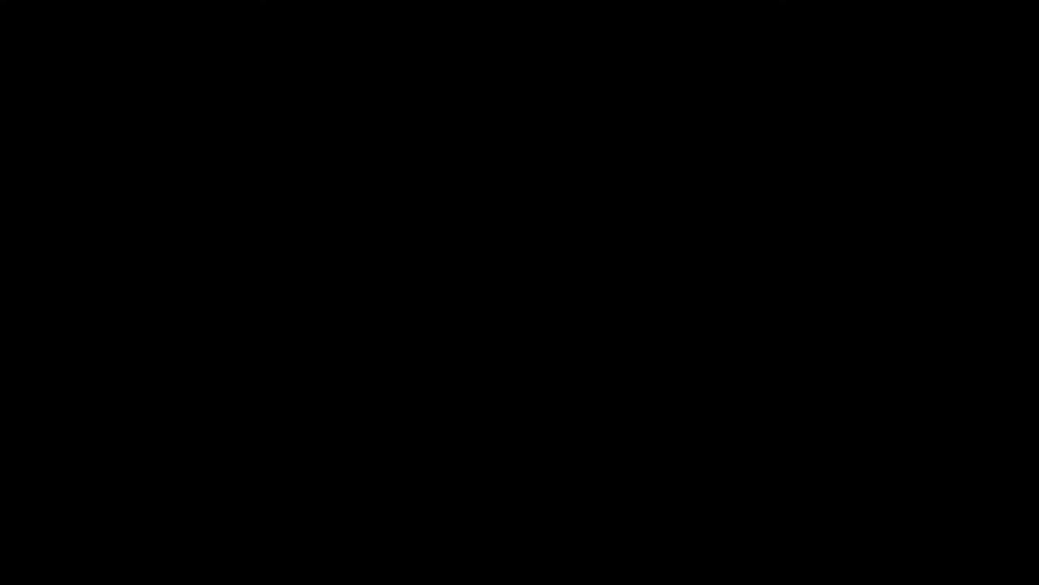